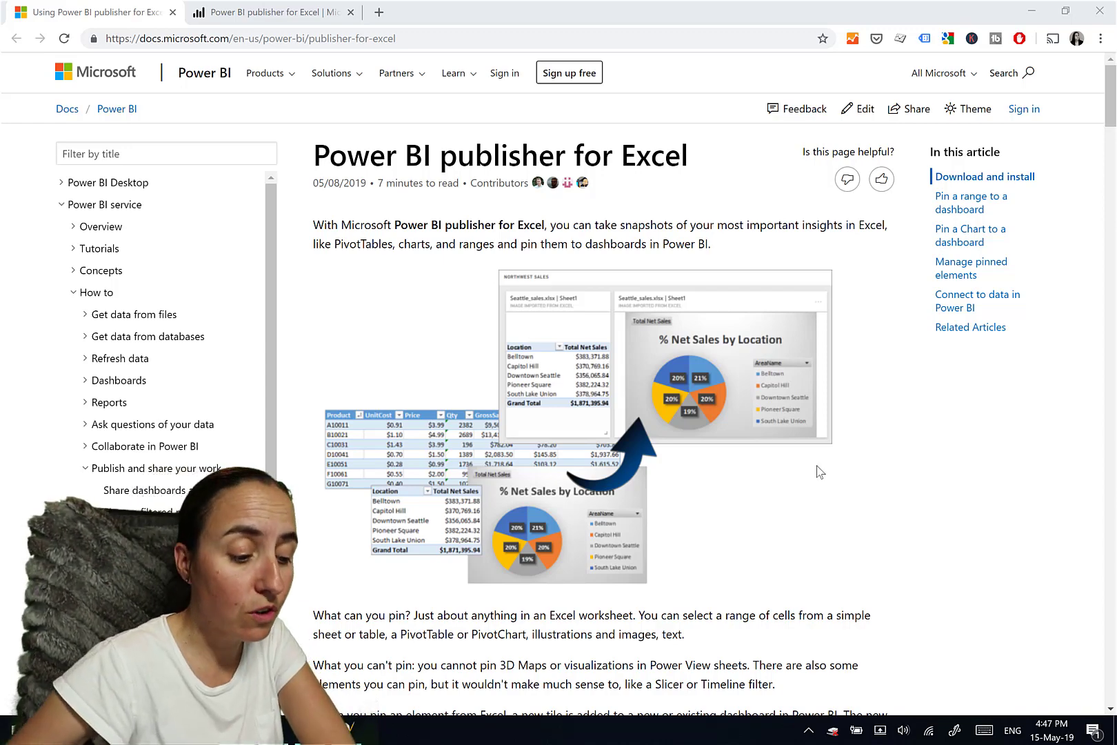
{"action": "scroll", "coordinate": [1010, 634], "scroll_direction": "down", "scroll_amount": 15}
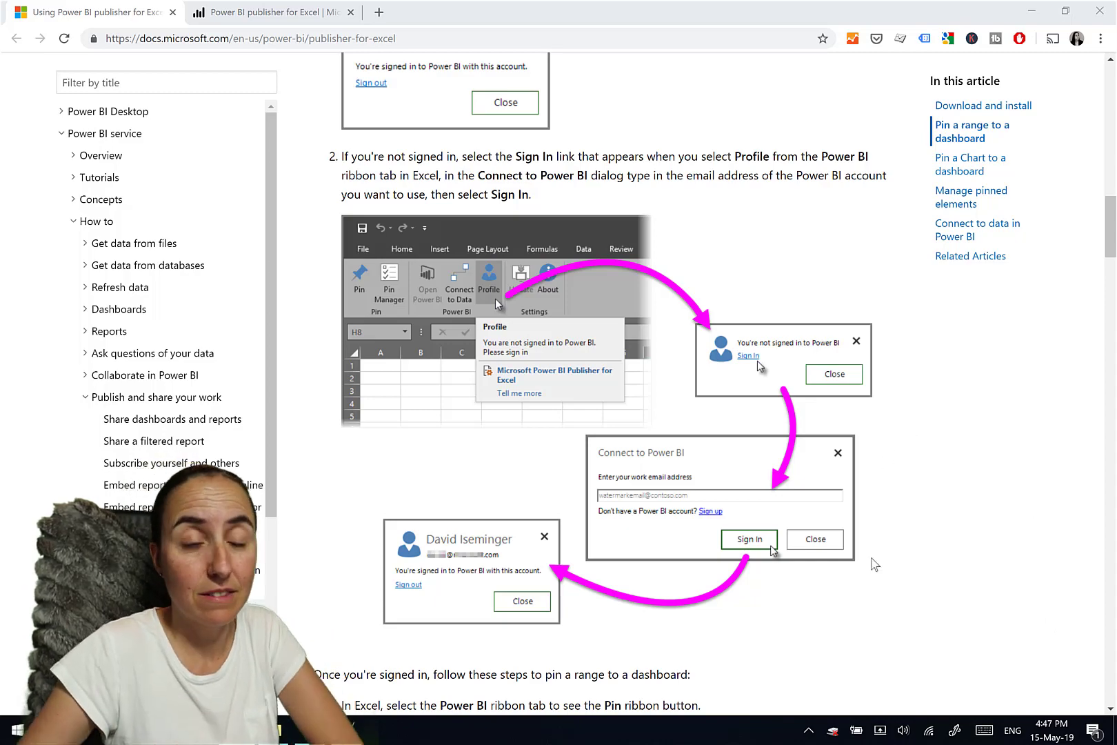
{"action": "scroll", "coordinate": [848, 471], "scroll_direction": "down", "scroll_amount": 10}
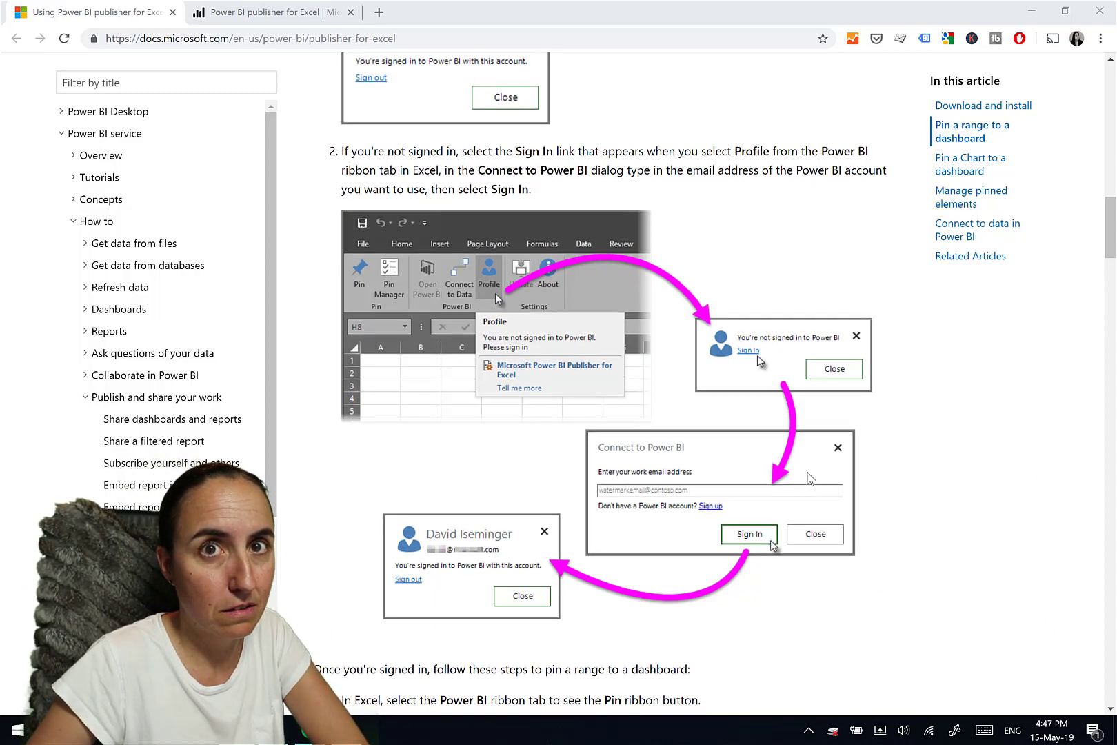
{"action": "scroll", "coordinate": [824, 471], "scroll_direction": "down", "scroll_amount": 15}
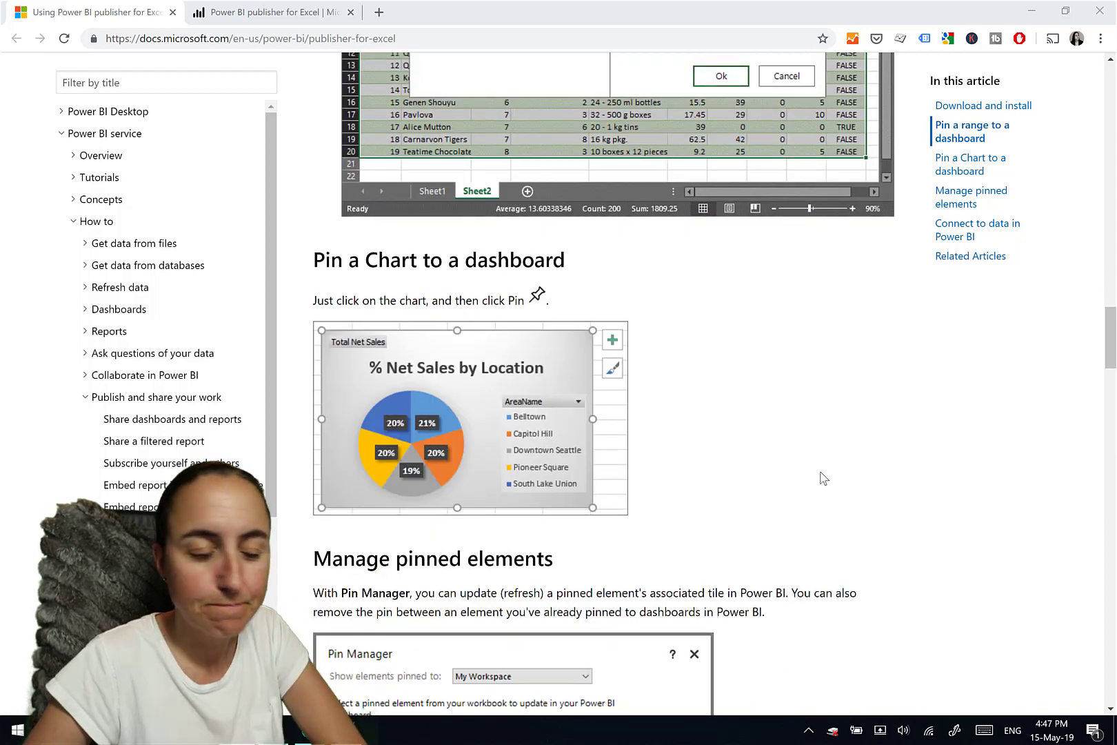
{"action": "scroll", "coordinate": [819, 473], "scroll_direction": "down", "scroll_amount": 8}
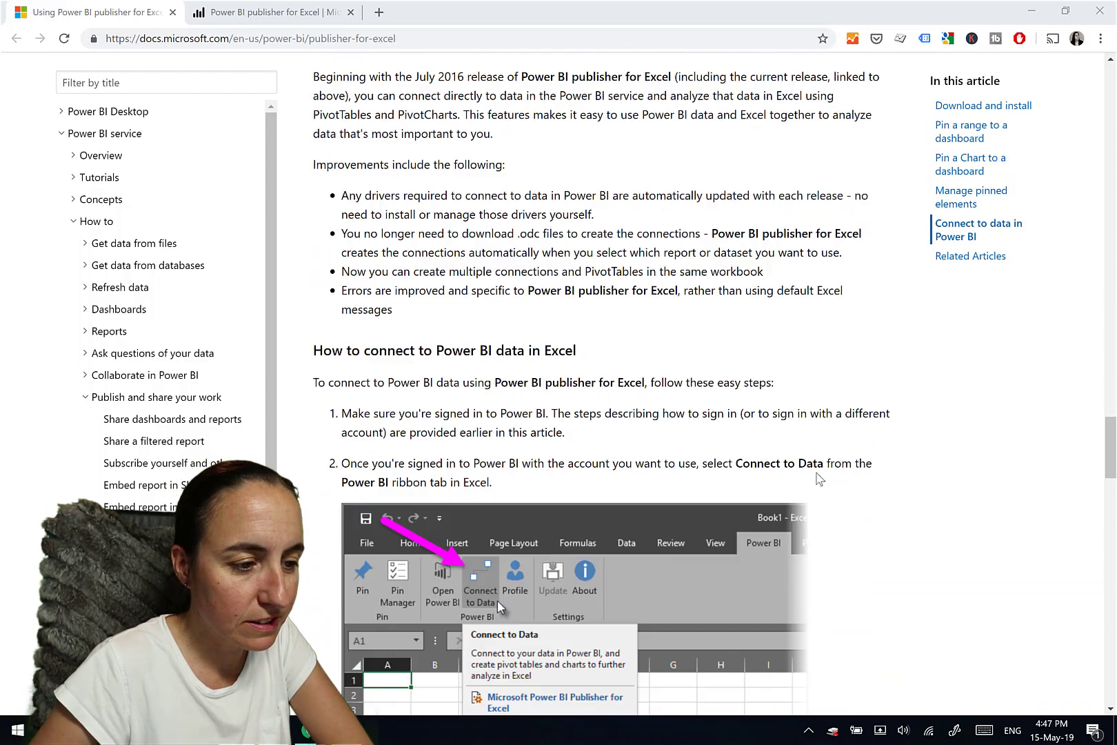
{"action": "scroll", "coordinate": [469, 278], "scroll_direction": "up", "scroll_amount": 1}
{"action": "left_click_drag", "start_coordinate": [379, 192], "coordinate": [571, 192]}
{"action": "left_click", "coordinate": [573, 356]}
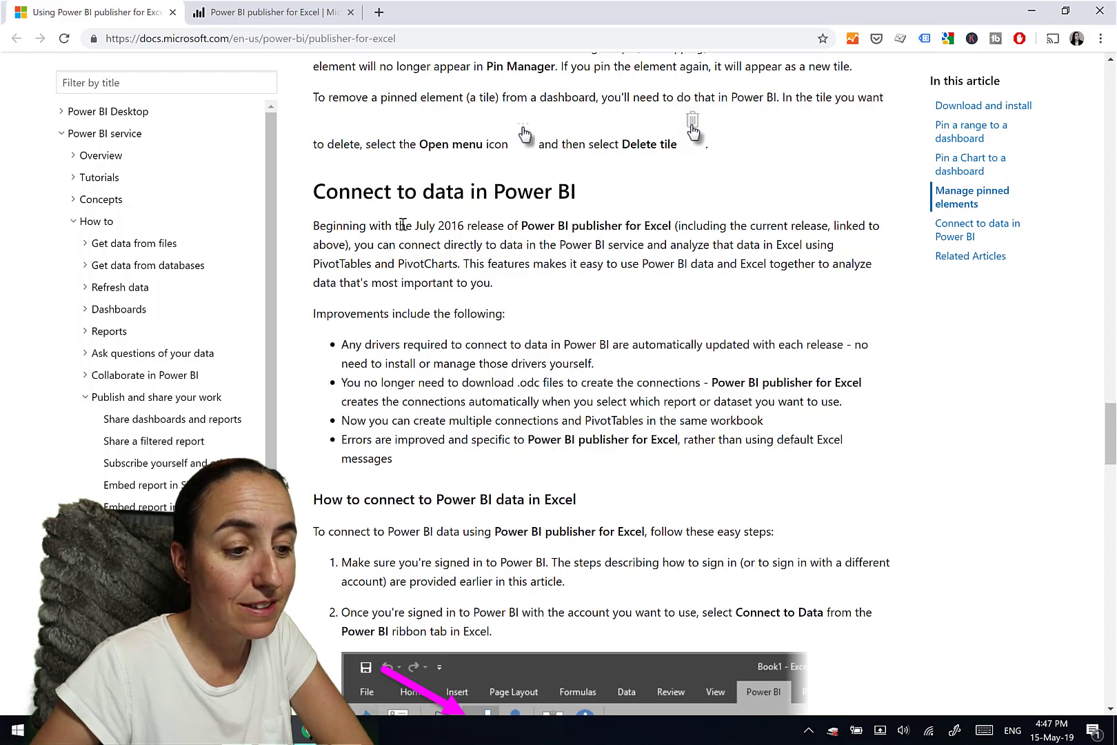
{"action": "left_click_drag", "start_coordinate": [399, 226], "coordinate": [489, 225]}
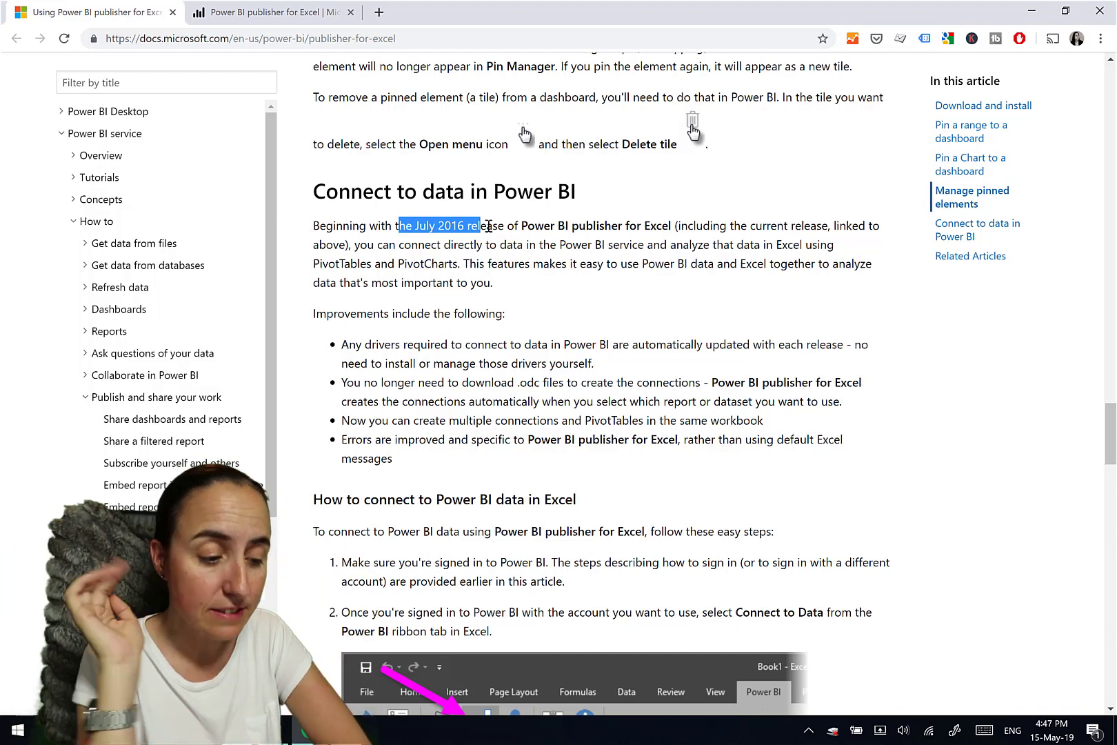
{"action": "scroll", "coordinate": [530, 262], "scroll_direction": "up", "scroll_amount": 9}
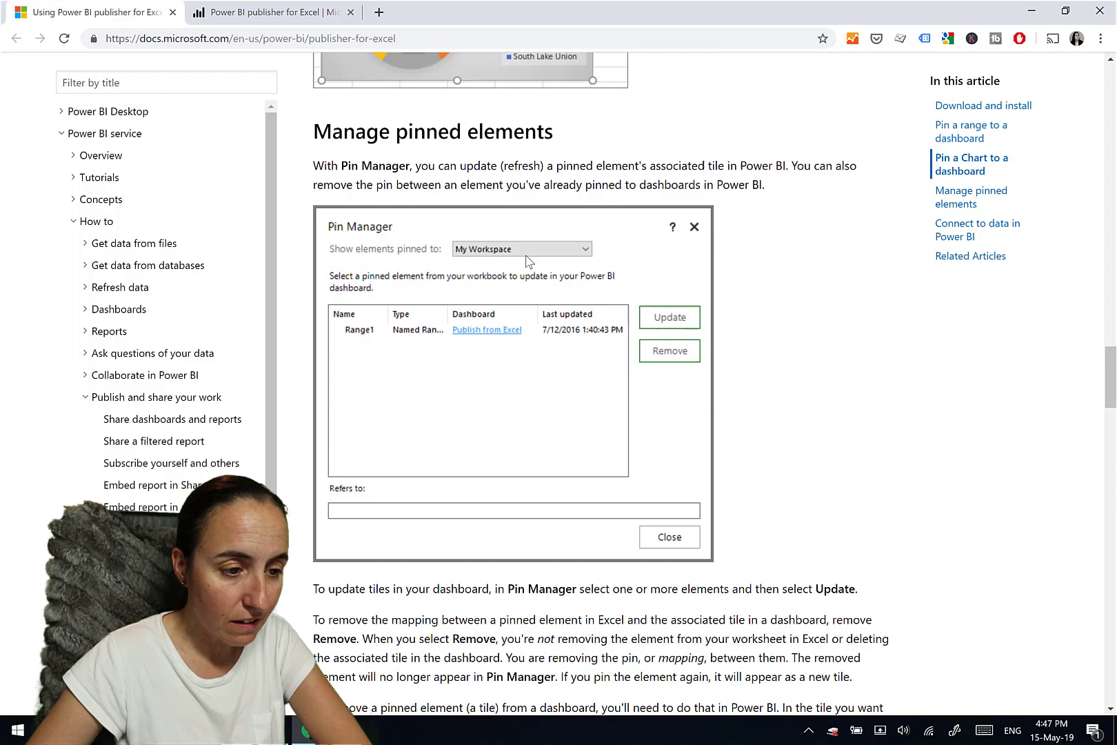
{"action": "scroll", "coordinate": [528, 261], "scroll_direction": "up", "scroll_amount": 15}
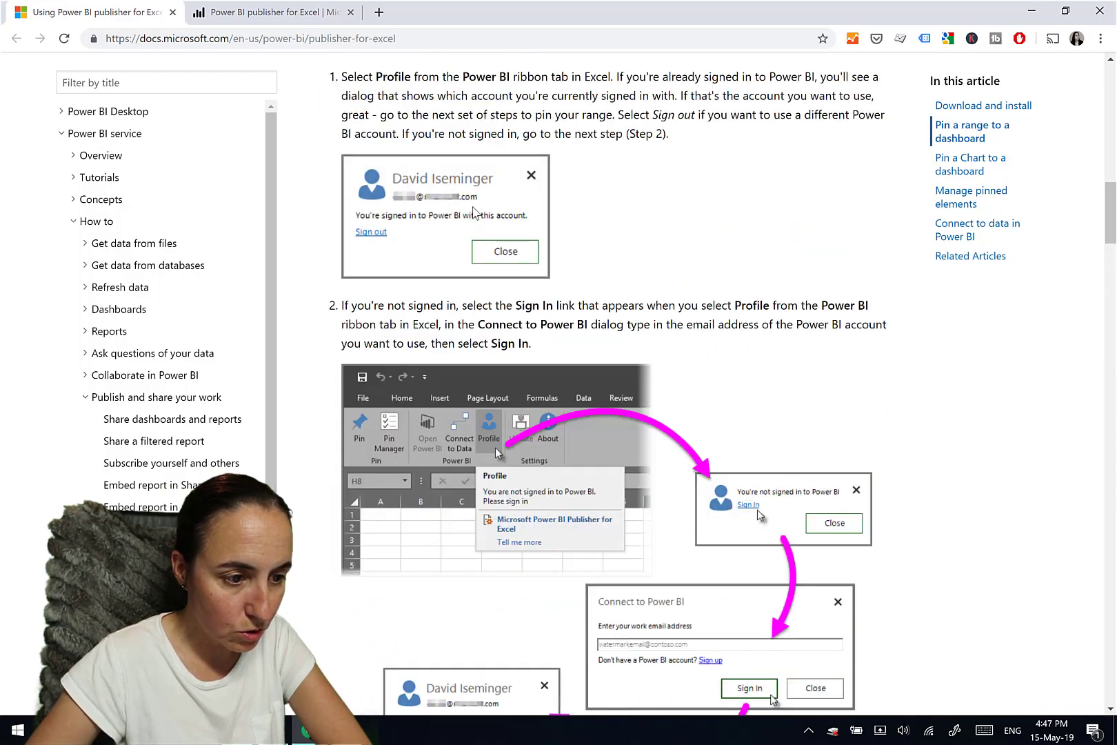
{"action": "scroll", "coordinate": [475, 213], "scroll_direction": "up", "scroll_amount": 13}
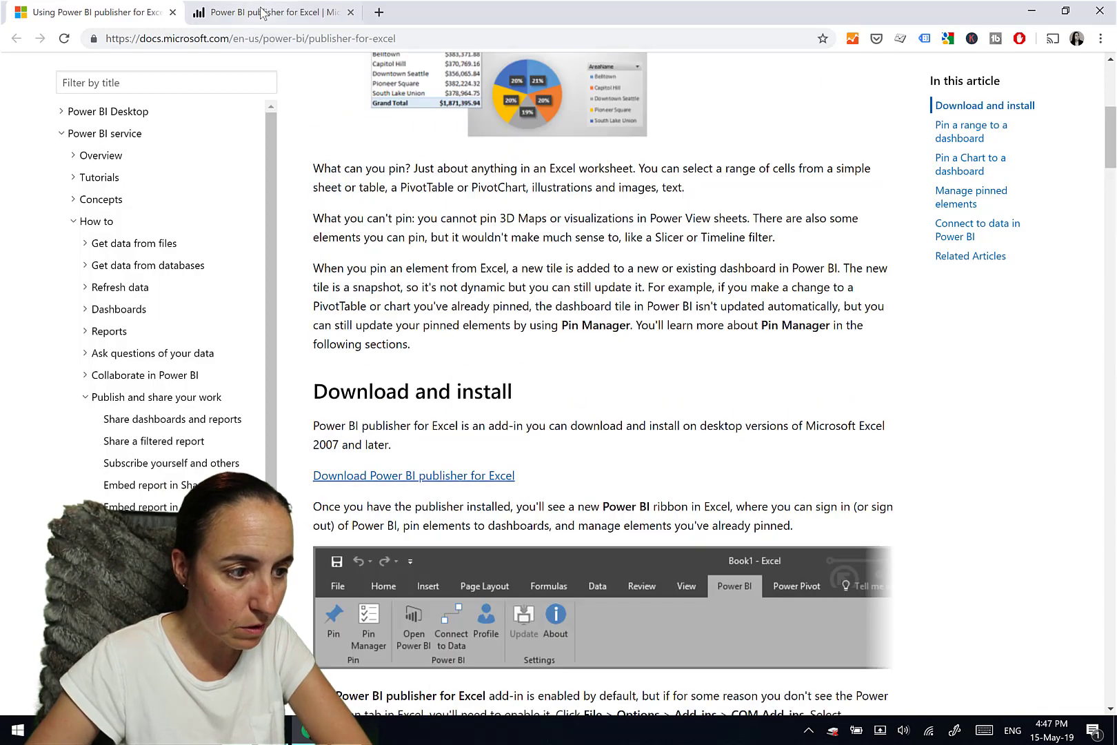
{"action": "left_click", "coordinate": [262, 12]}
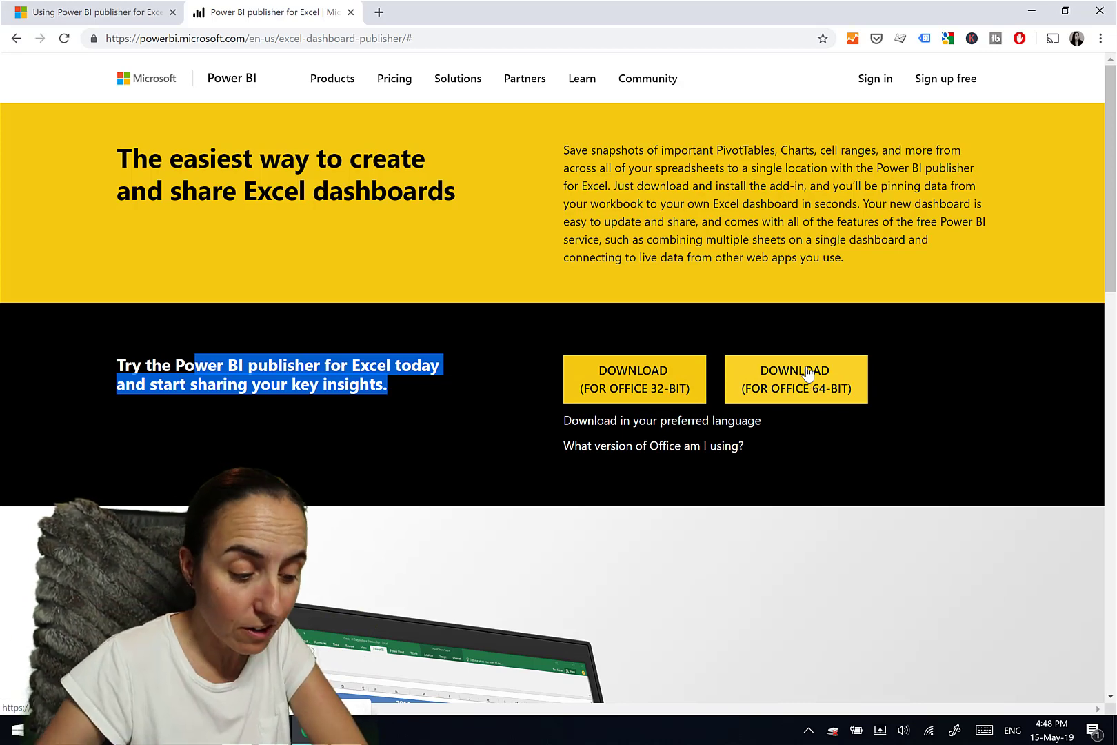
{"action": "left_click", "coordinate": [122, 17]}
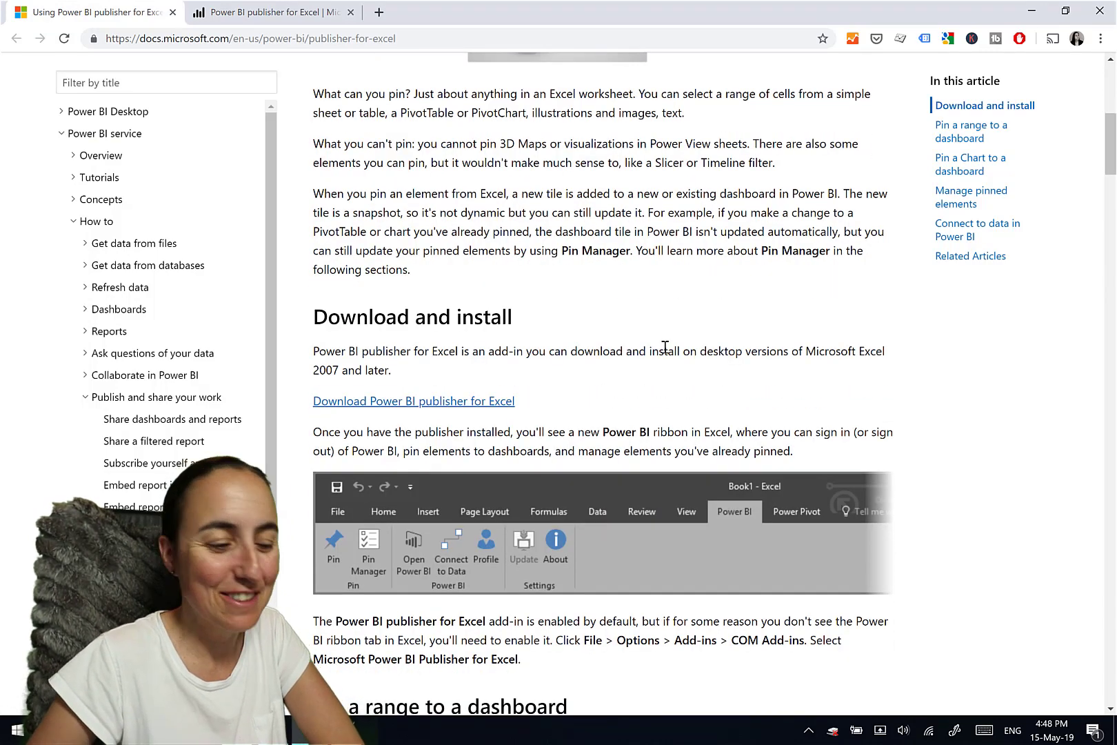
Step: Launch Excel into a blank Book1 and permanently hide the Power BI Publisher welcome message
{"action": "key", "text": "super"}
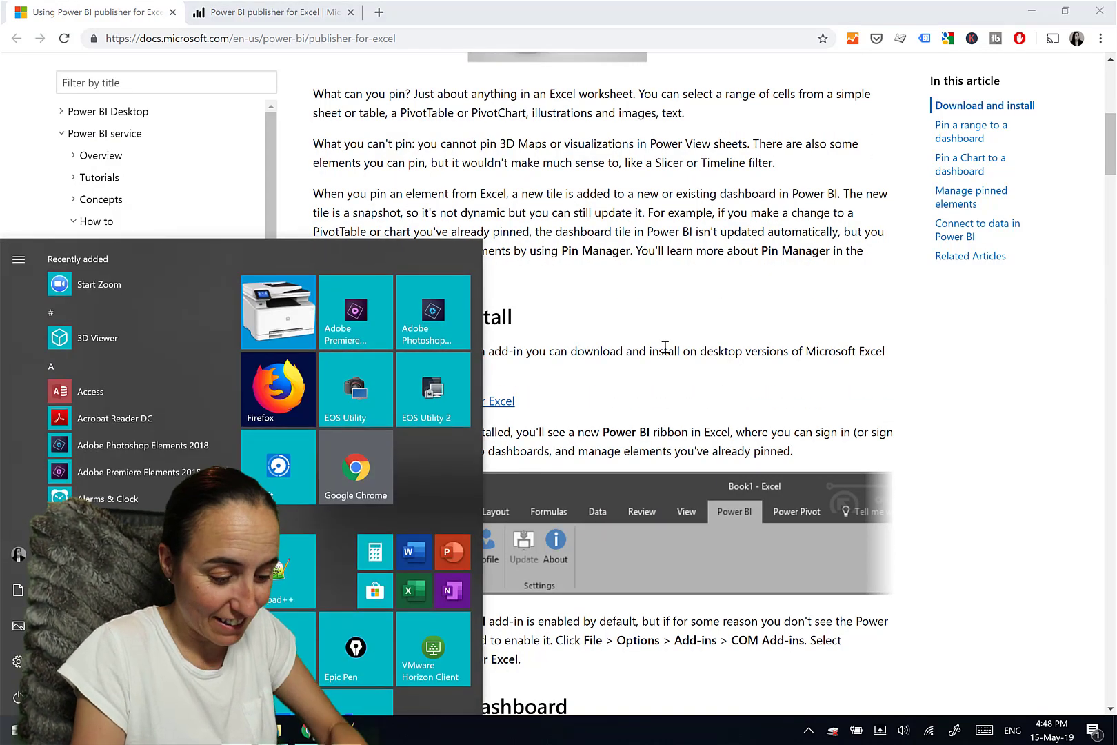
{"action": "type", "text": "excel"}
{"action": "key", "text": "Return"}
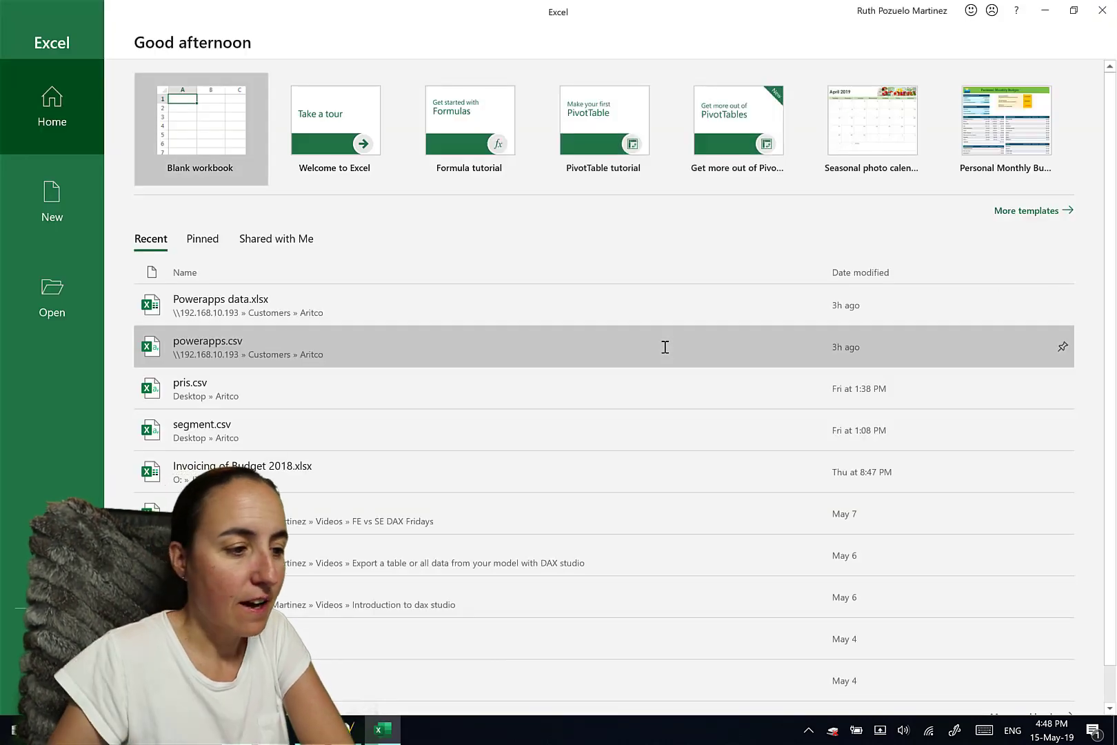
{"action": "left_click", "coordinate": [216, 135]}
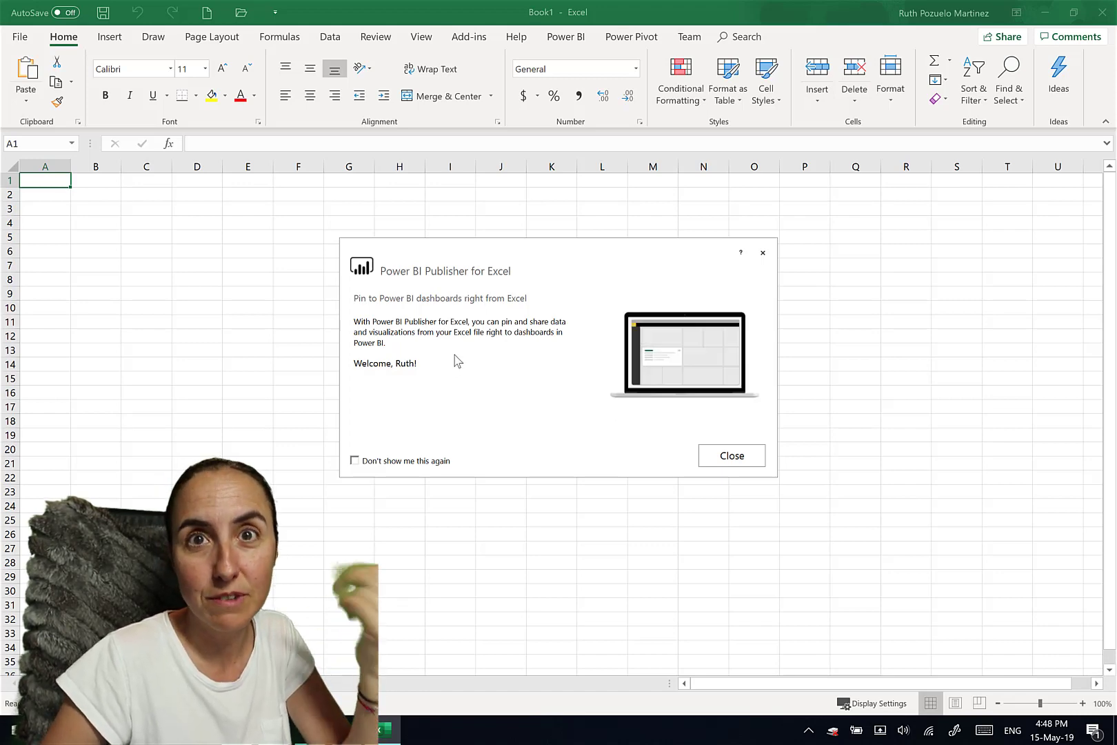
{"action": "left_click", "coordinate": [422, 460]}
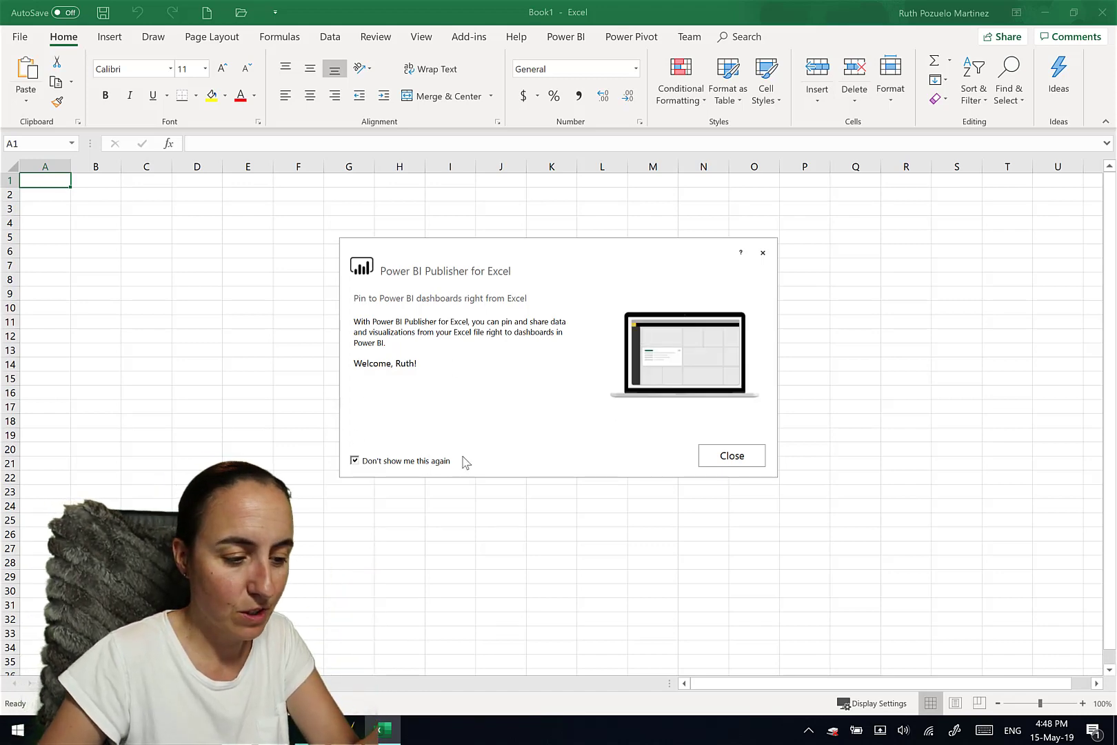
{"action": "left_click", "coordinate": [725, 456]}
Step: From the Power BI tab's Connect to Data, select the Northwind Power BI final report-ODATA report
{"action": "left_click", "coordinate": [571, 39]}
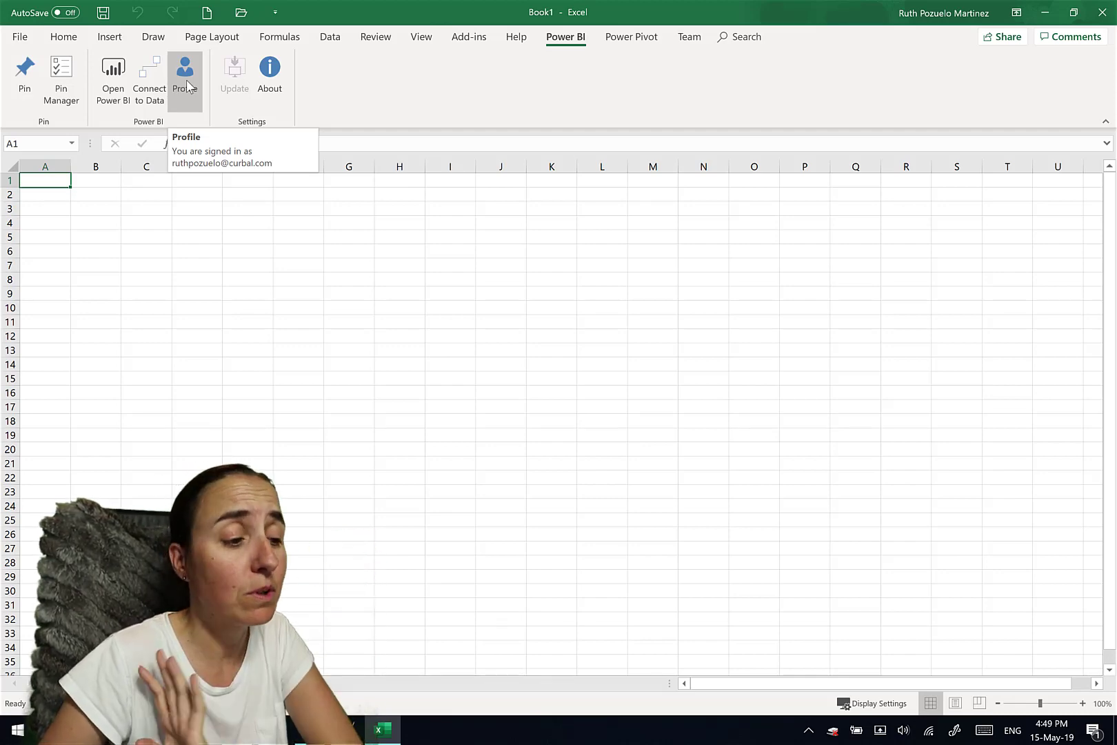
{"action": "left_click", "coordinate": [155, 89]}
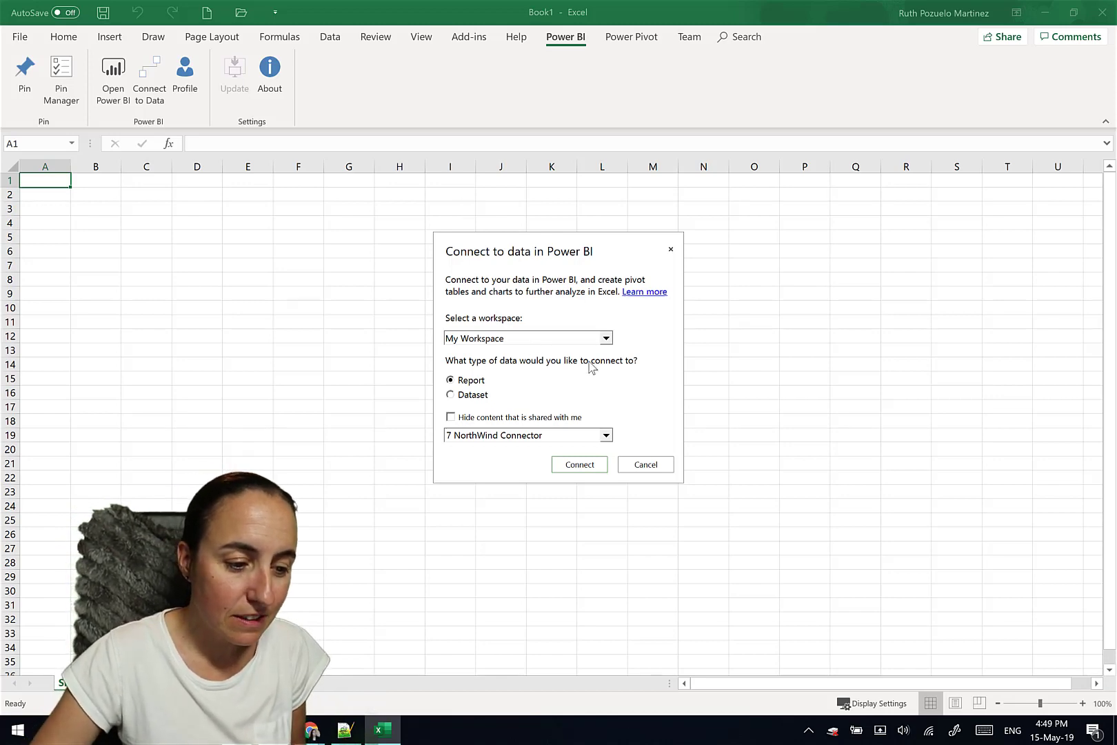
{"action": "left_click", "coordinate": [479, 399]}
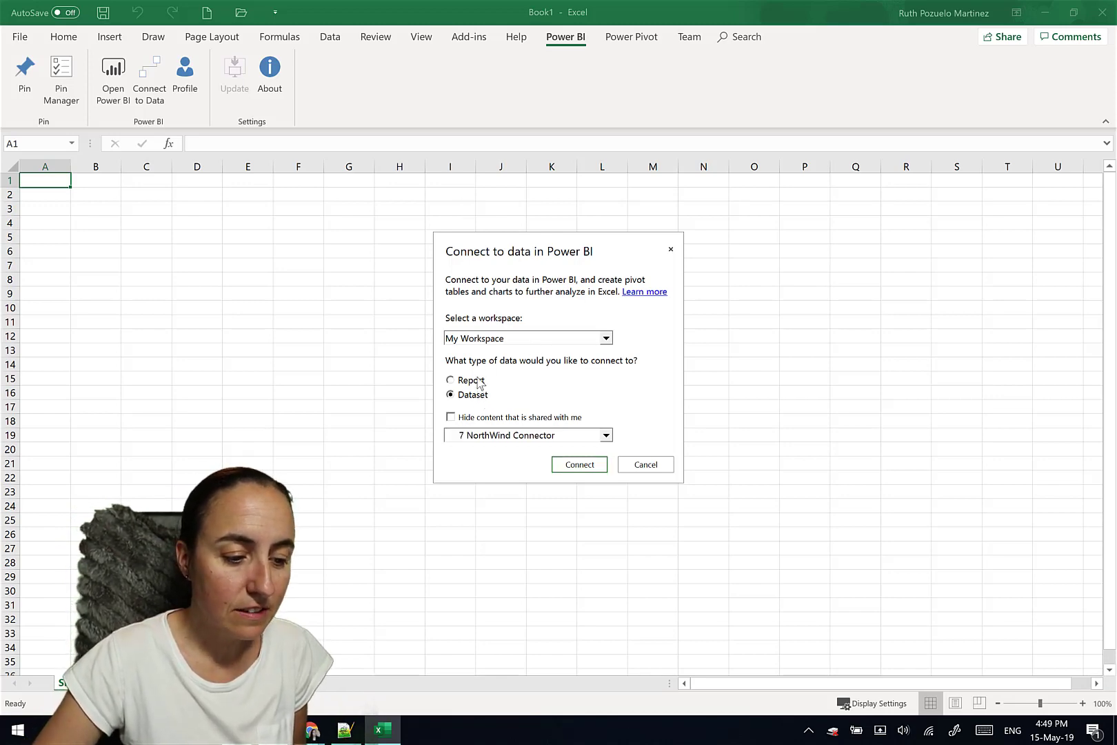
{"action": "left_click", "coordinate": [479, 382]}
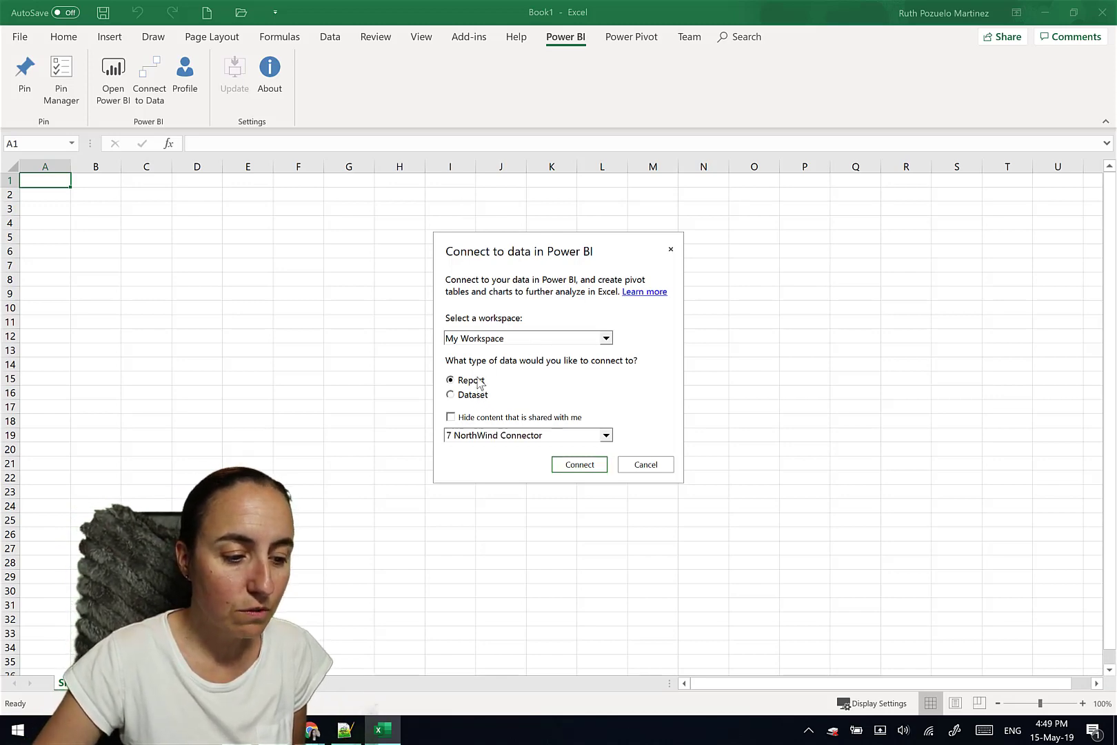
{"action": "left_click", "coordinate": [609, 435]}
{"action": "scroll", "coordinate": [533, 509], "scroll_direction": "down", "scroll_amount": 5}
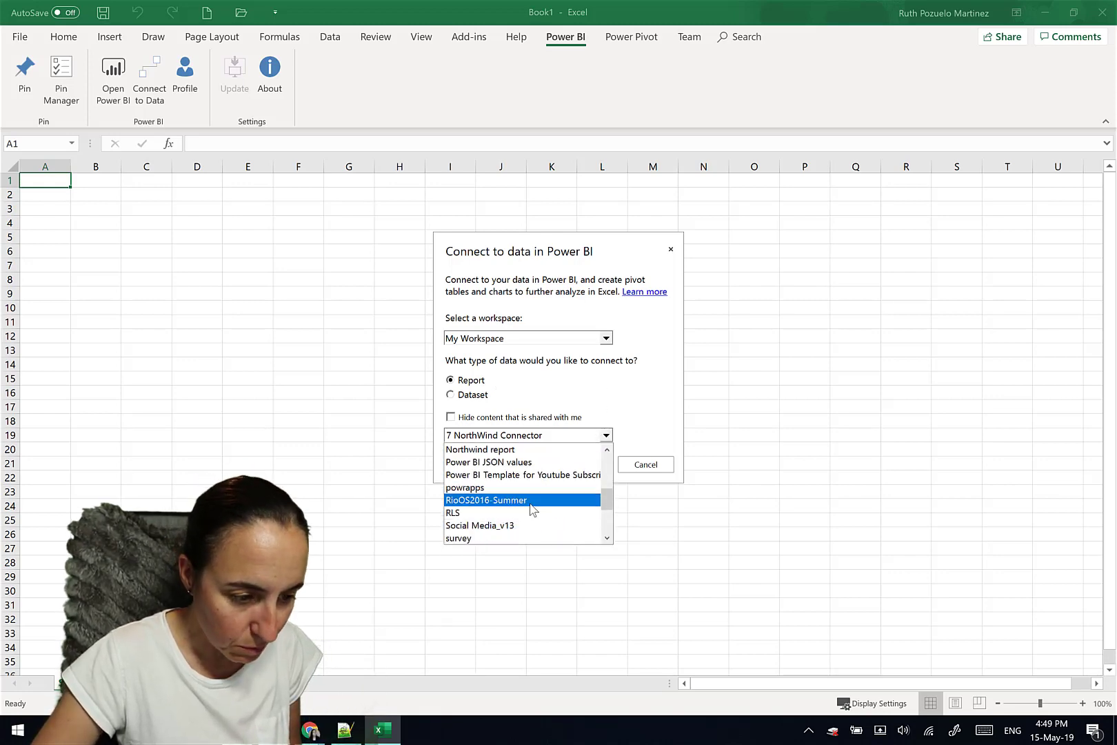
{"action": "scroll", "coordinate": [509, 481], "scroll_direction": "up", "scroll_amount": 1}
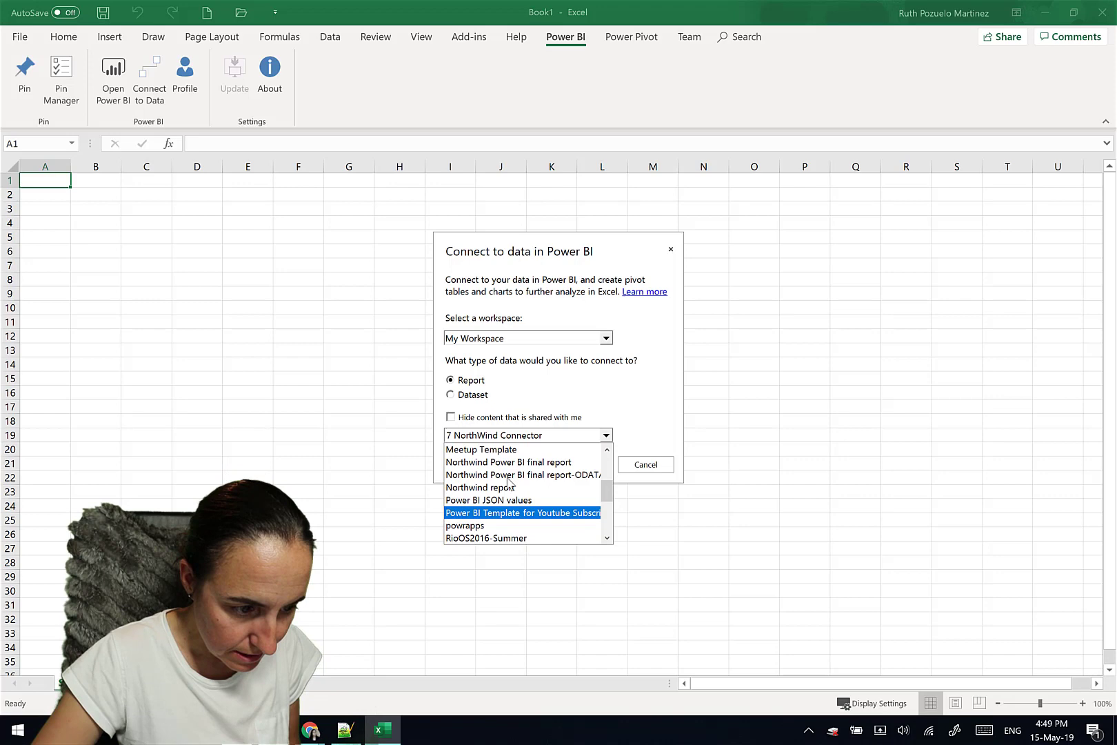
{"action": "left_click", "coordinate": [510, 471]}
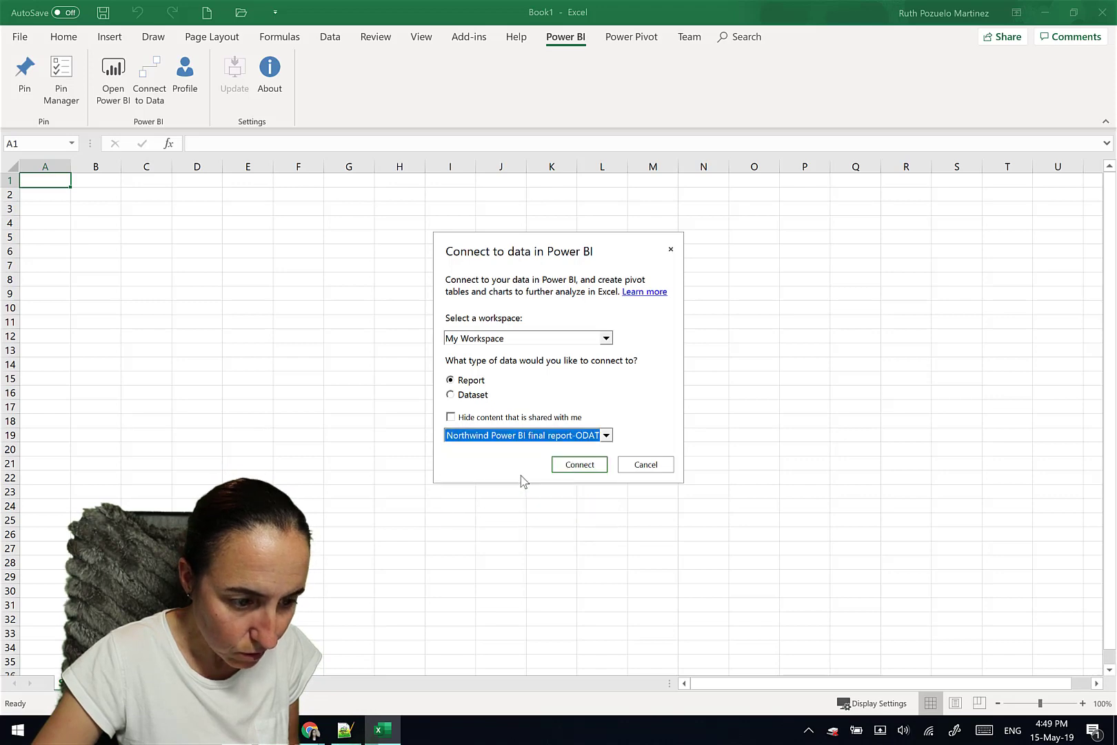
{"action": "left_click", "coordinate": [580, 465]}
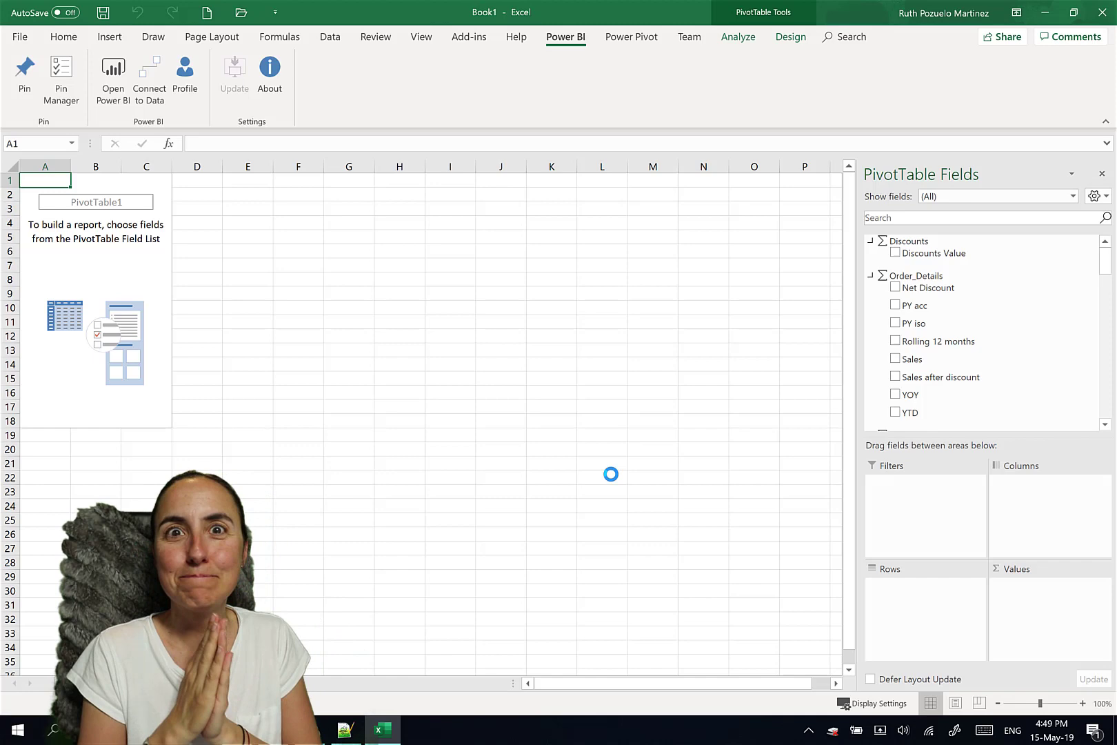
{"action": "scroll", "coordinate": [1090, 347], "scroll_direction": "down", "scroll_amount": 10}
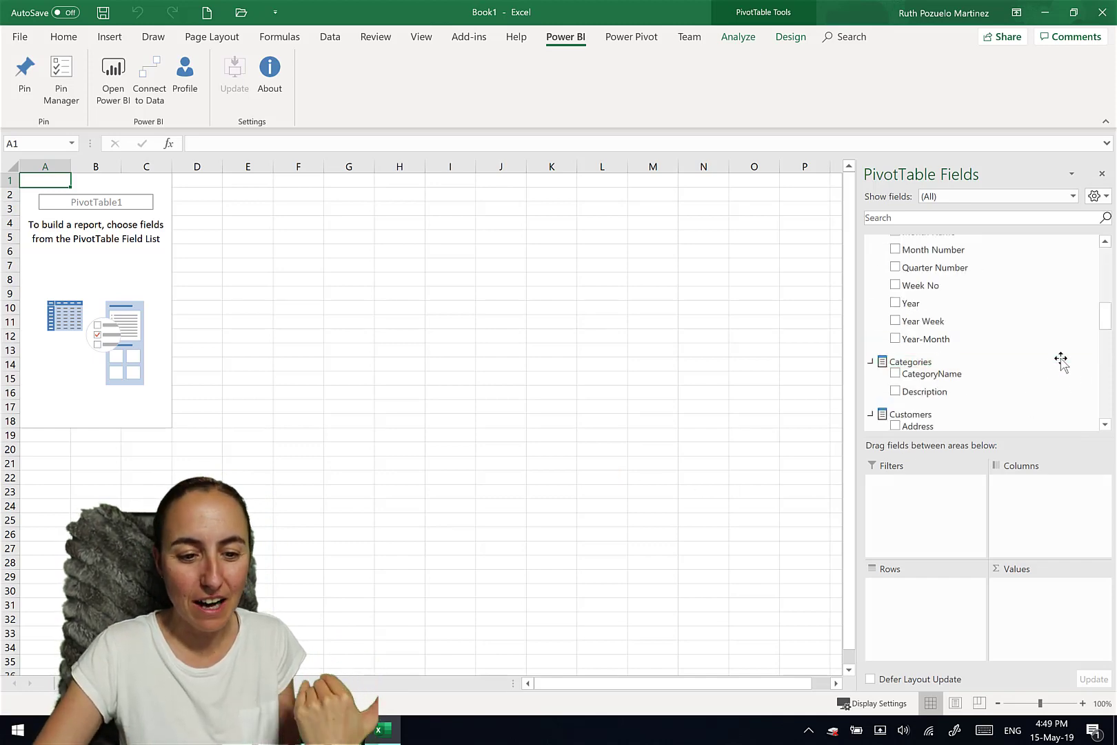
{"action": "scroll", "coordinate": [1061, 361], "scroll_direction": "down", "scroll_amount": 3}
{"action": "scroll", "coordinate": [1062, 365], "scroll_direction": "up", "scroll_amount": 5}
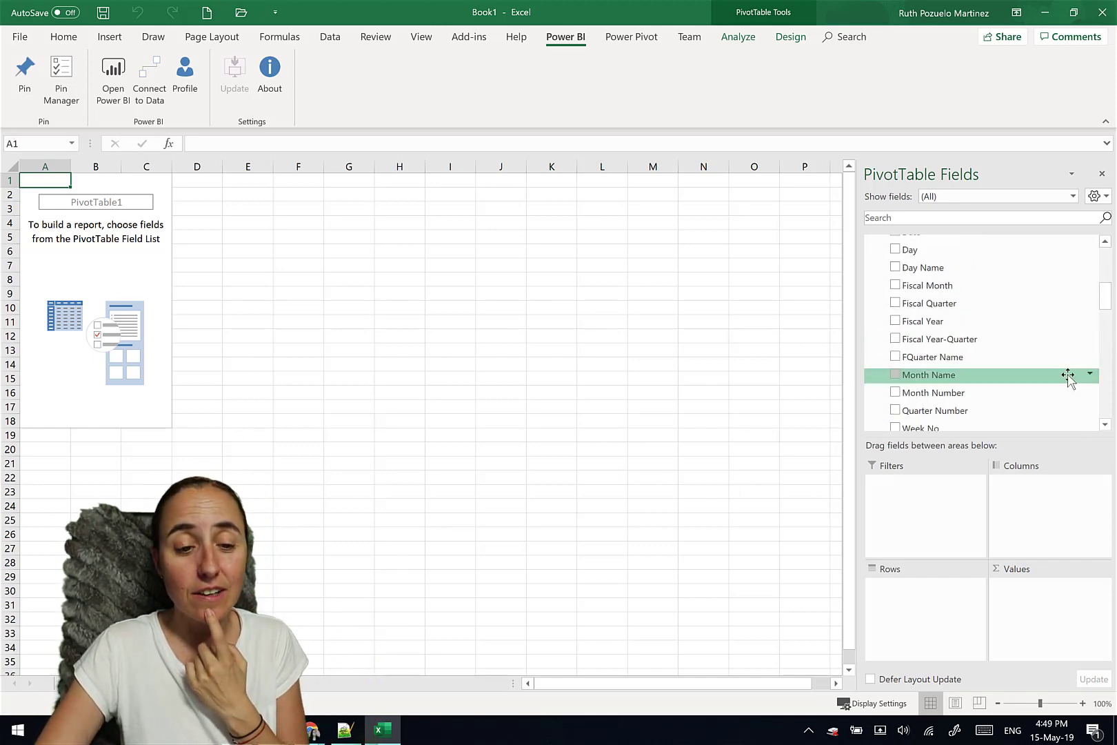
{"action": "scroll", "coordinate": [1068, 378], "scroll_direction": "down", "scroll_amount": 6}
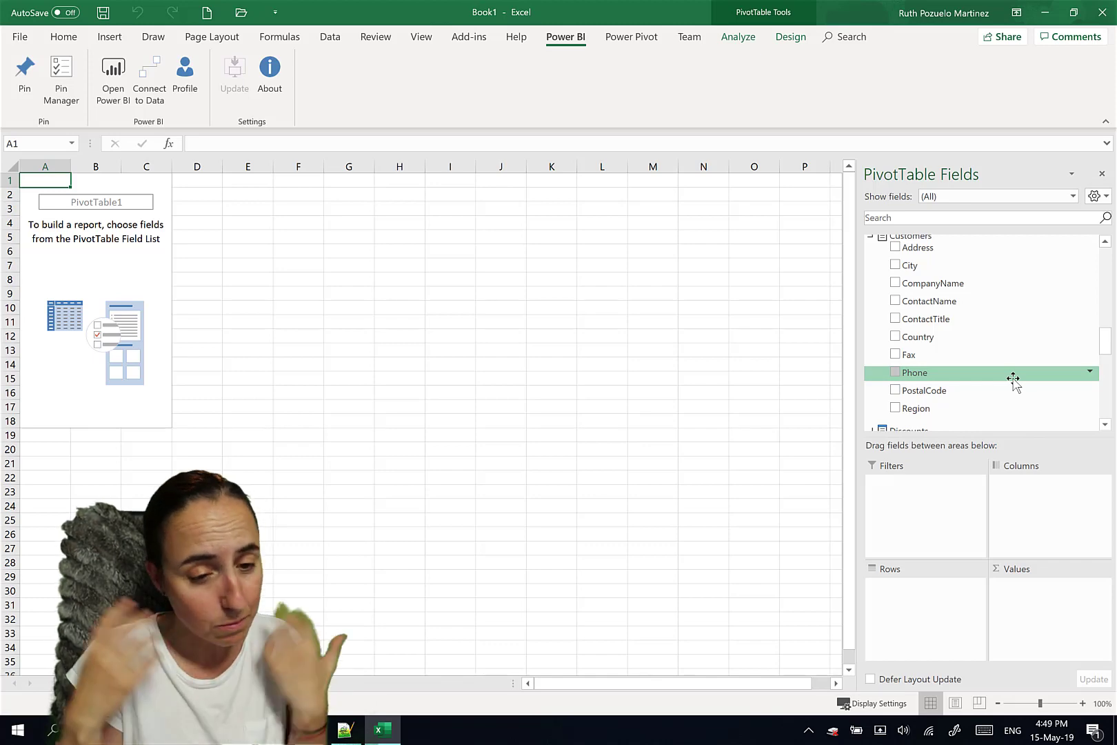
{"action": "scroll", "coordinate": [1041, 304], "scroll_direction": "up", "scroll_amount": 3}
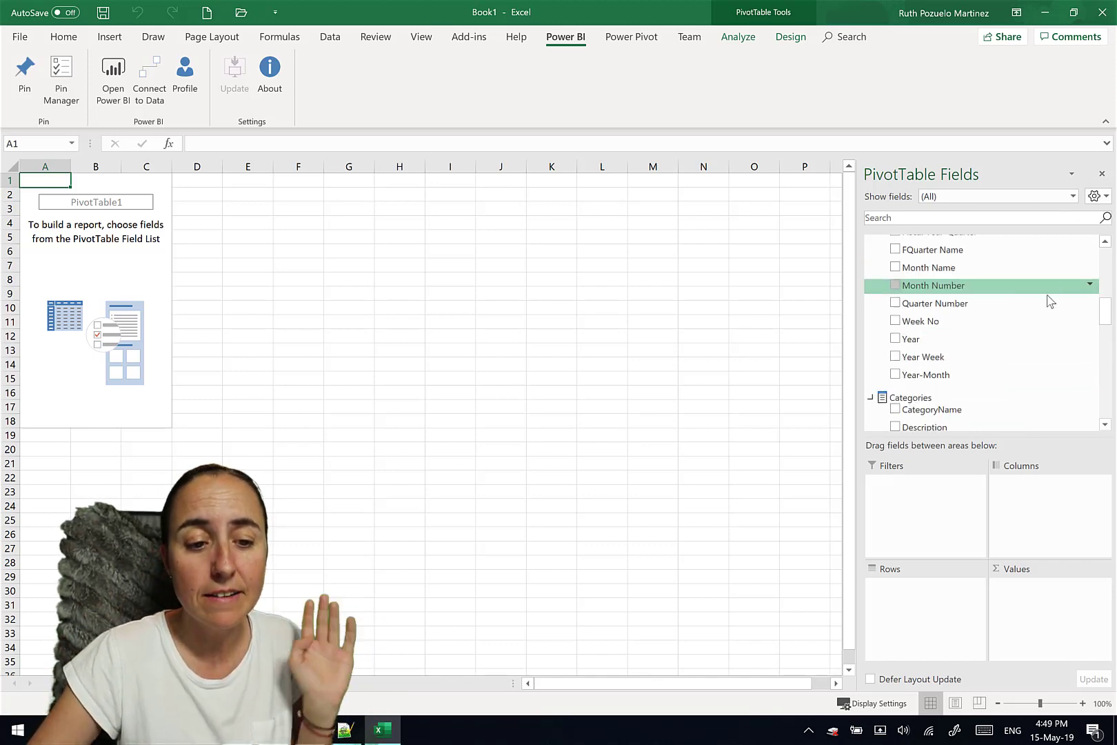
{"action": "scroll", "coordinate": [1034, 283], "scroll_direction": "up", "scroll_amount": 6}
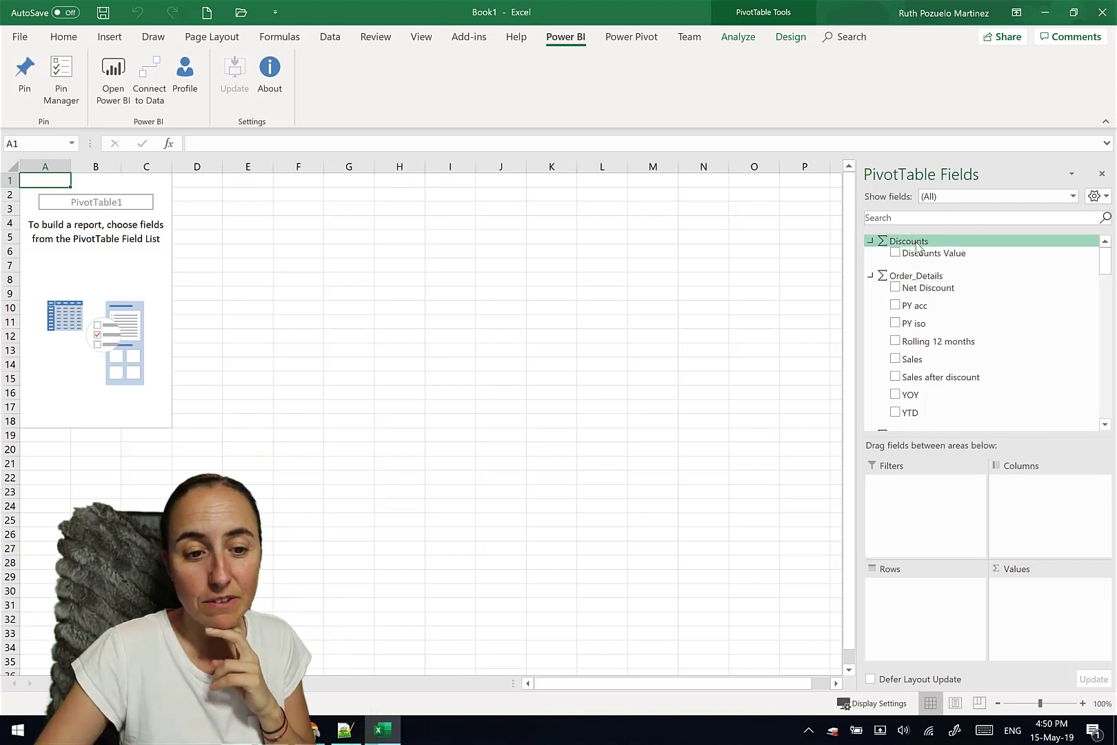
{"action": "scroll", "coordinate": [954, 255], "scroll_direction": "down", "scroll_amount": 2}
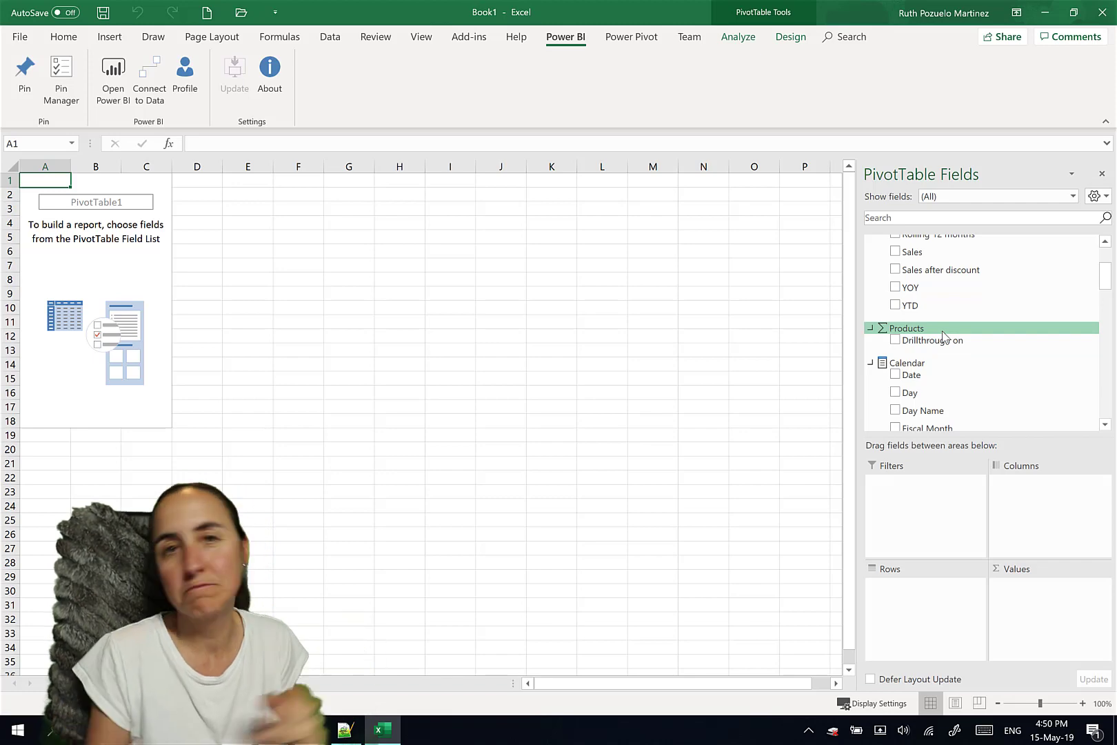
{"action": "scroll", "coordinate": [1008, 296], "scroll_direction": "up", "scroll_amount": 2}
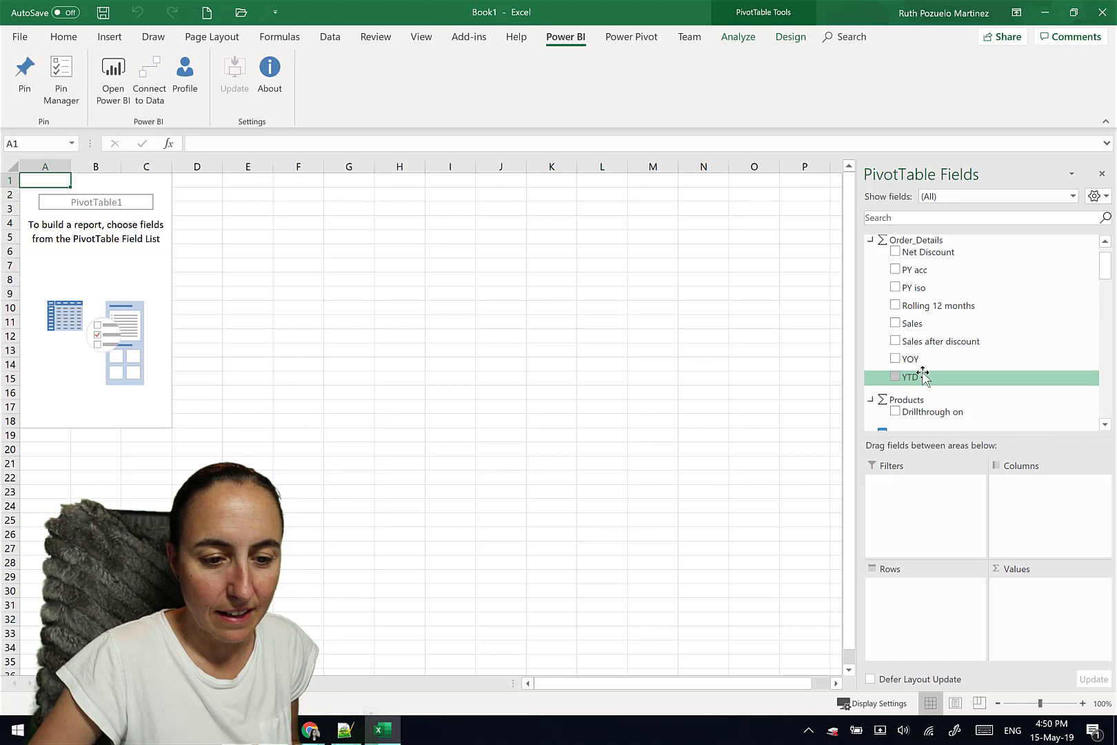
Step: Add Sales as the PivotTable value and Month Name as columns, replacing Month Number
{"action": "left_click", "coordinate": [901, 322]}
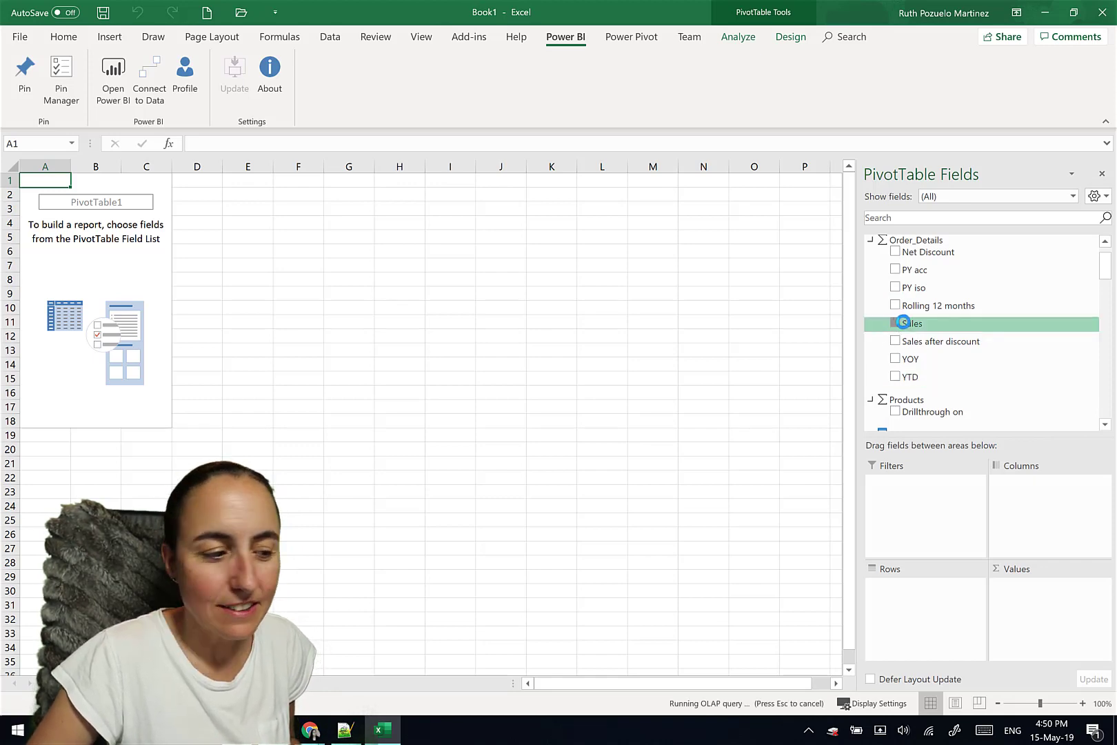
{"action": "scroll", "coordinate": [958, 341], "scroll_direction": "down", "scroll_amount": 2}
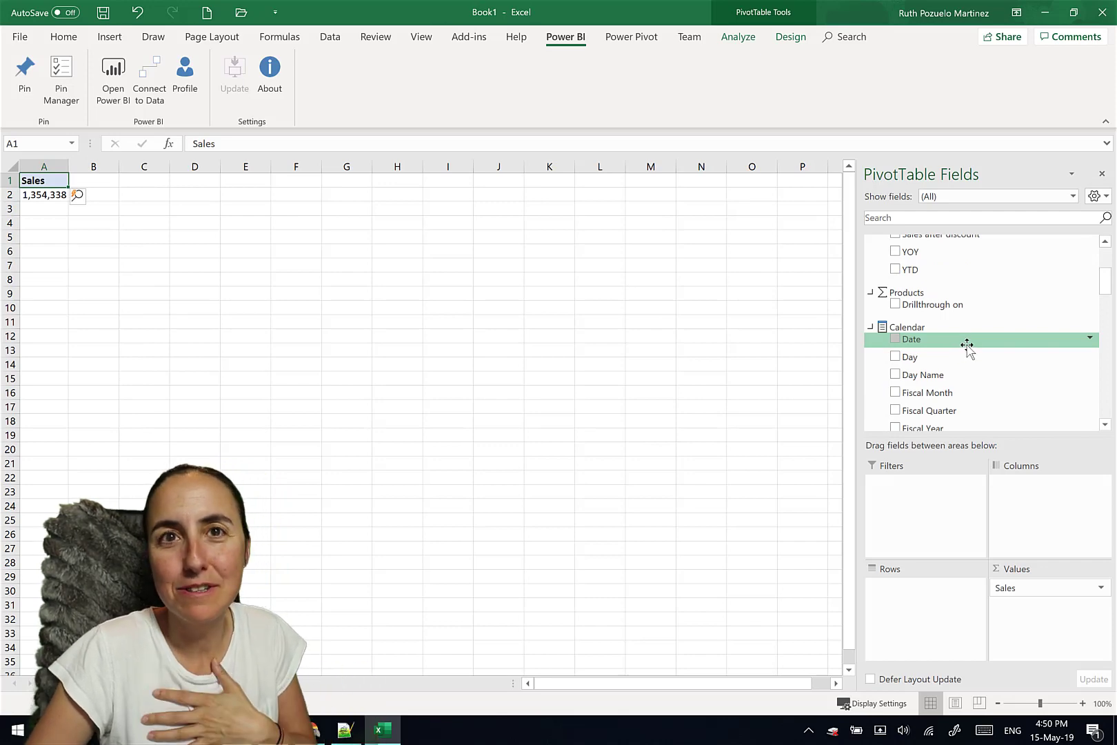
{"action": "scroll", "coordinate": [966, 345], "scroll_direction": "down", "scroll_amount": 3}
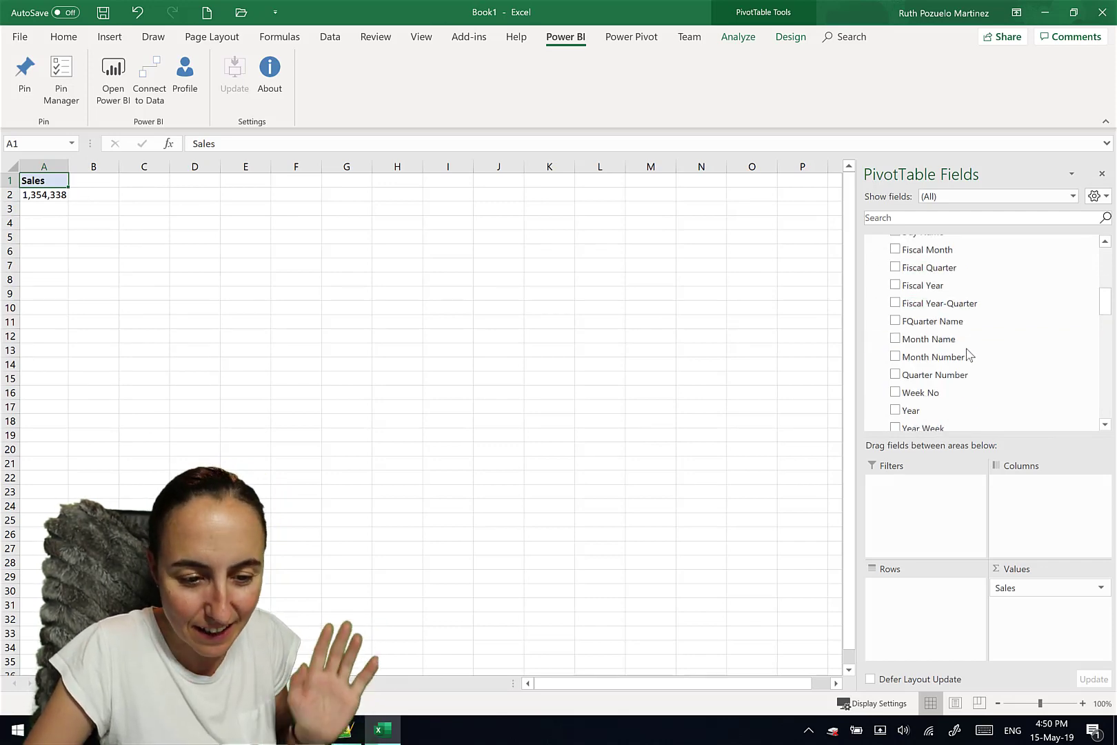
{"action": "left_click", "coordinate": [895, 356]}
{"action": "scroll", "coordinate": [966, 365], "scroll_direction": "up", "scroll_amount": 4}
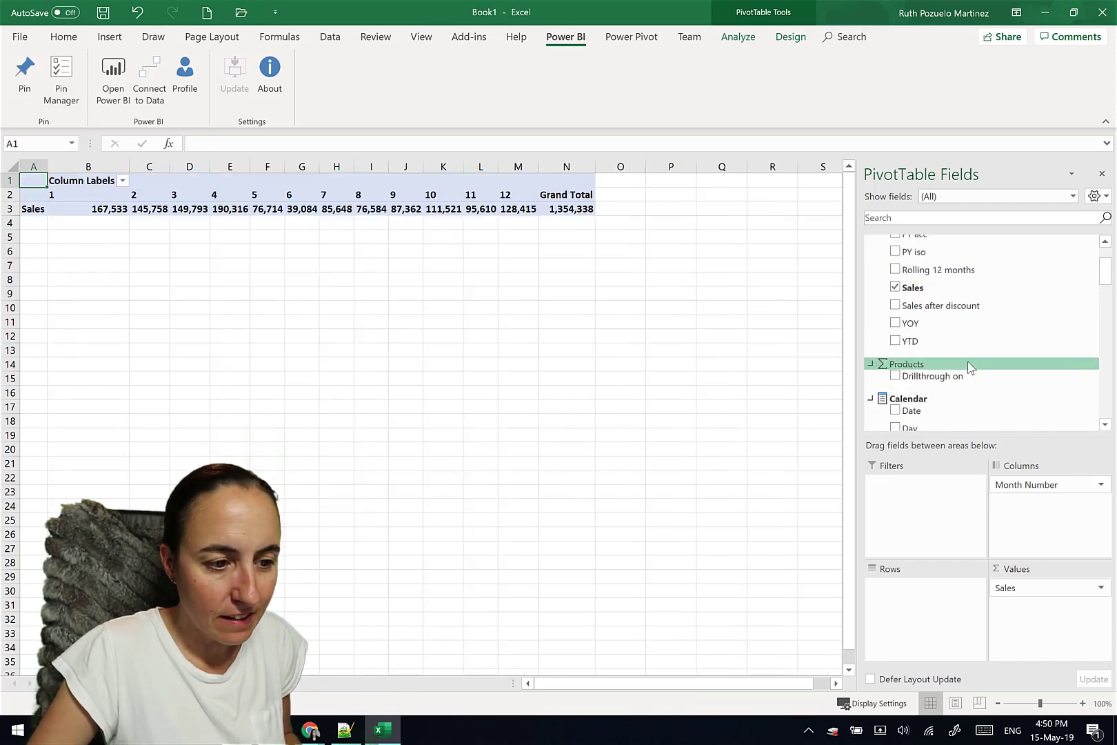
{"action": "scroll", "coordinate": [968, 362], "scroll_direction": "down", "scroll_amount": 3}
{"action": "scroll", "coordinate": [968, 362], "scroll_direction": "down", "scroll_amount": 2}
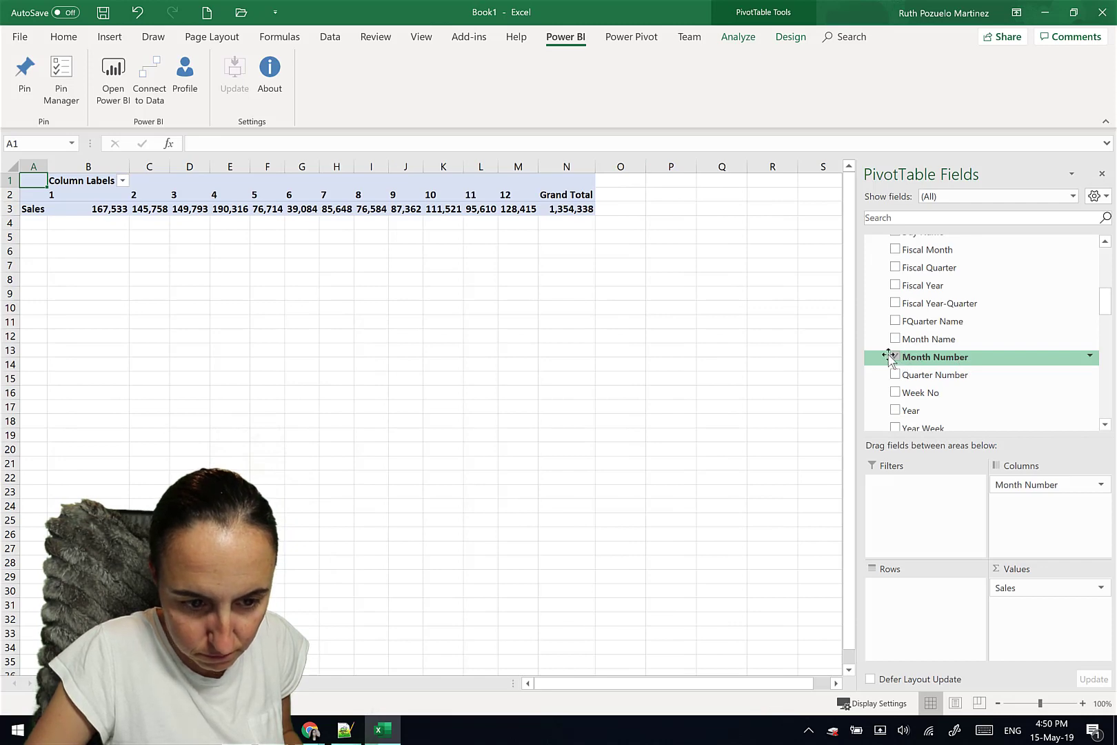
{"action": "left_click", "coordinate": [895, 356]}
{"action": "left_click", "coordinate": [895, 339]}
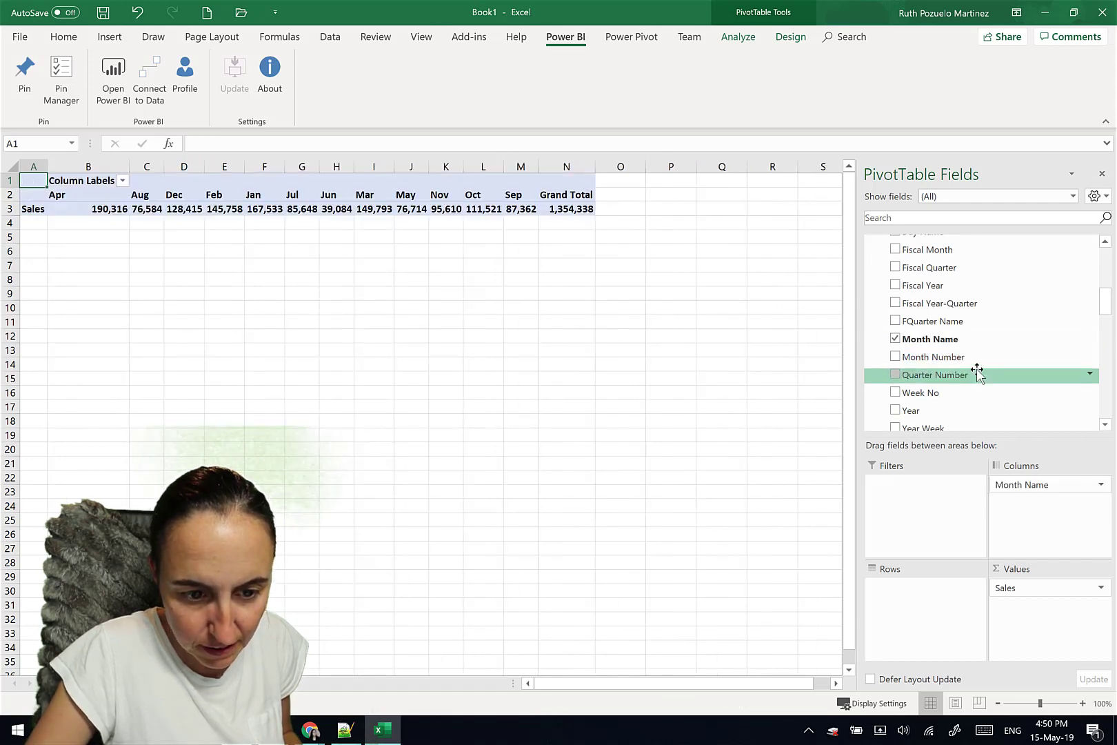
Step: Add CategoryName from Categories as the PivotTable rows
{"action": "scroll", "coordinate": [975, 370], "scroll_direction": "up", "scroll_amount": 6}
{"action": "scroll", "coordinate": [977, 372], "scroll_direction": "up", "scroll_amount": 2}
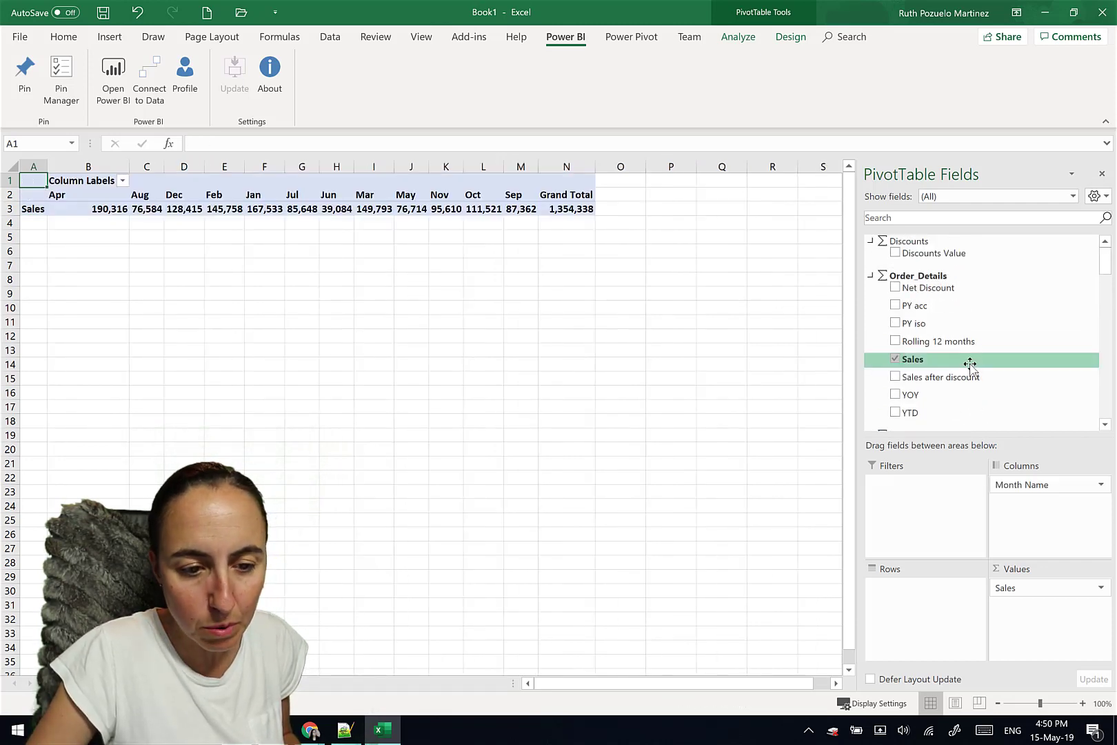
{"action": "scroll", "coordinate": [971, 365], "scroll_direction": "down", "scroll_amount": 5}
{"action": "scroll", "coordinate": [968, 364], "scroll_direction": "down", "scroll_amount": 5}
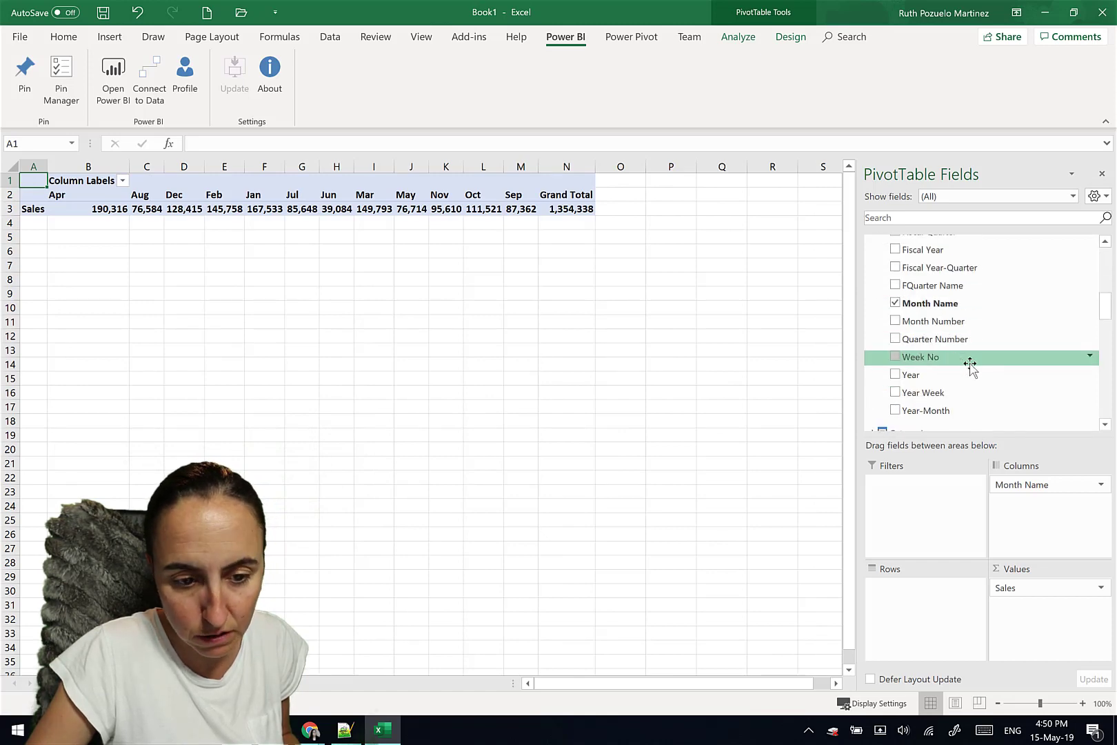
{"action": "left_click", "coordinate": [896, 338]}
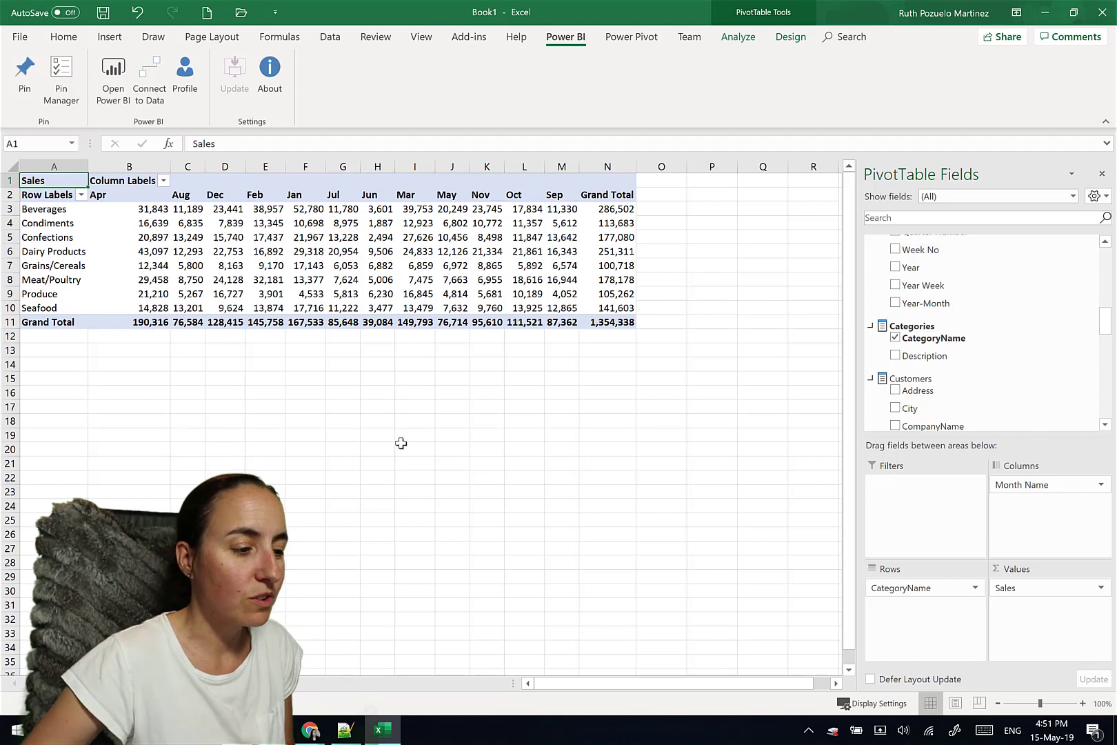
{"action": "mouse_move", "coordinate": [283, 297]}
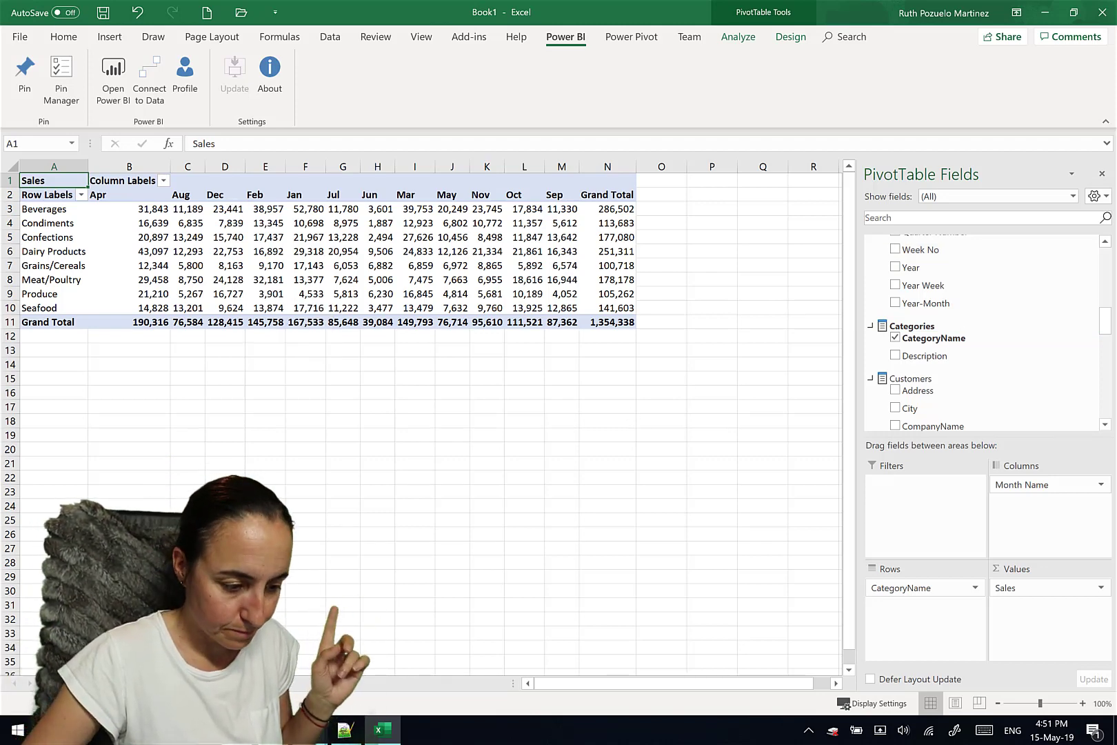
Step: In the Chrome Power BI publisher docs, highlight the 'What can you pin?' text about cell ranges
{"action": "left_click", "coordinate": [345, 729]}
{"action": "left_click", "coordinate": [398, 663]}
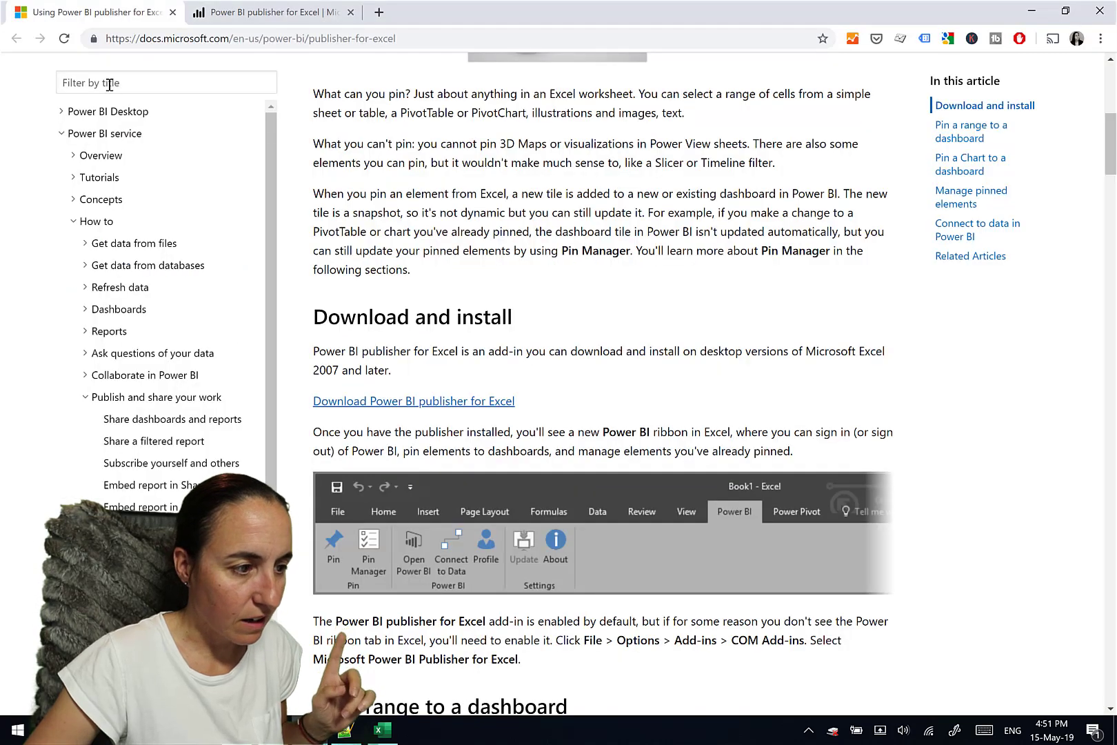
{"action": "scroll", "coordinate": [585, 186], "scroll_direction": "up", "scroll_amount": 8}
{"action": "scroll", "coordinate": [585, 186], "scroll_direction": "down", "scroll_amount": 5}
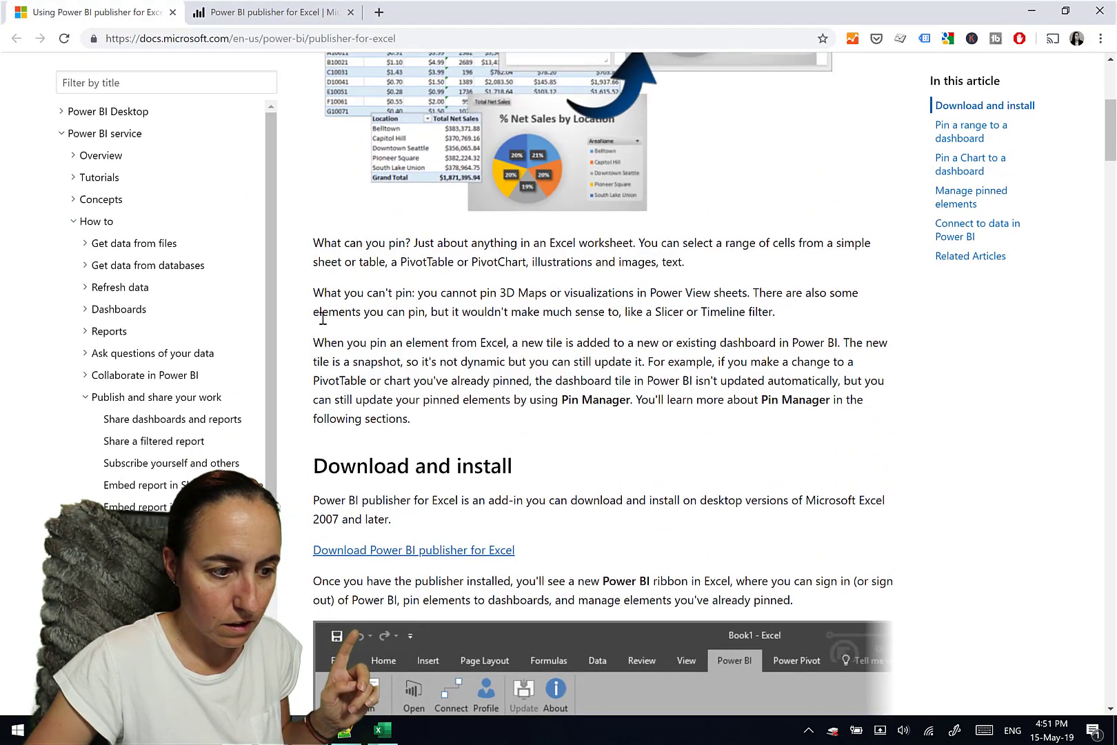
{"action": "left_click_drag", "start_coordinate": [703, 243], "coordinate": [833, 245]}
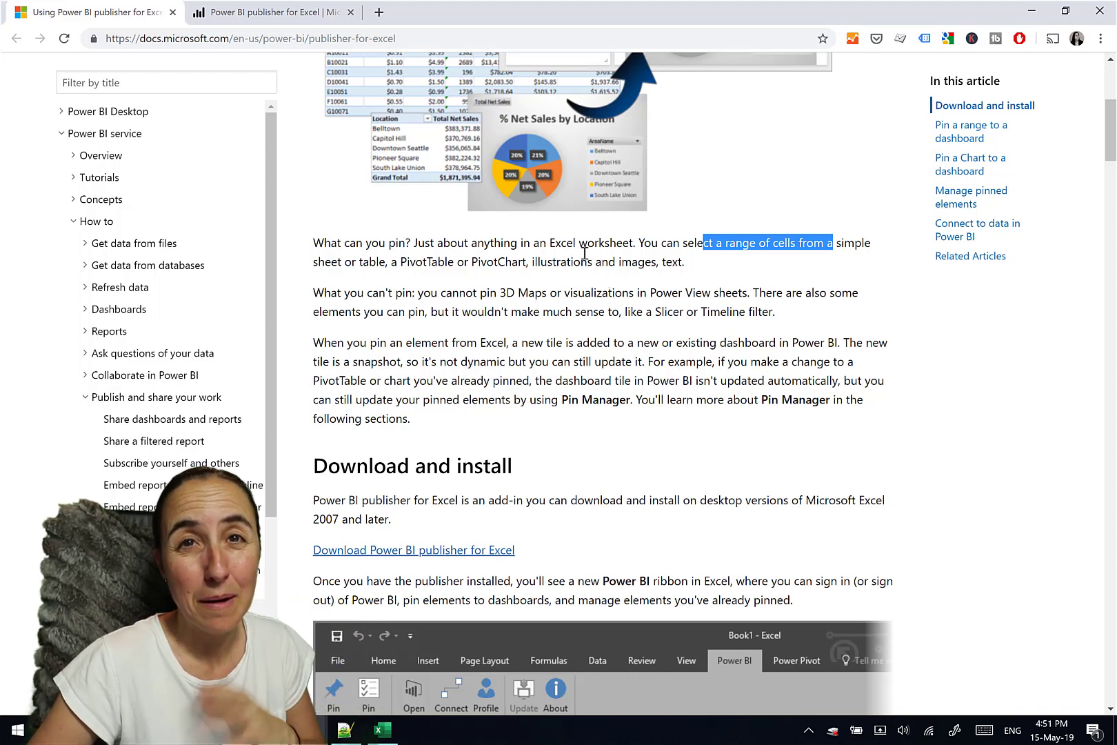
Step: Pin the whole PivotTable A1:N11 to the Excel reports dashboard in My Workspace and view it in Power BI
{"action": "left_click", "coordinate": [385, 740]}
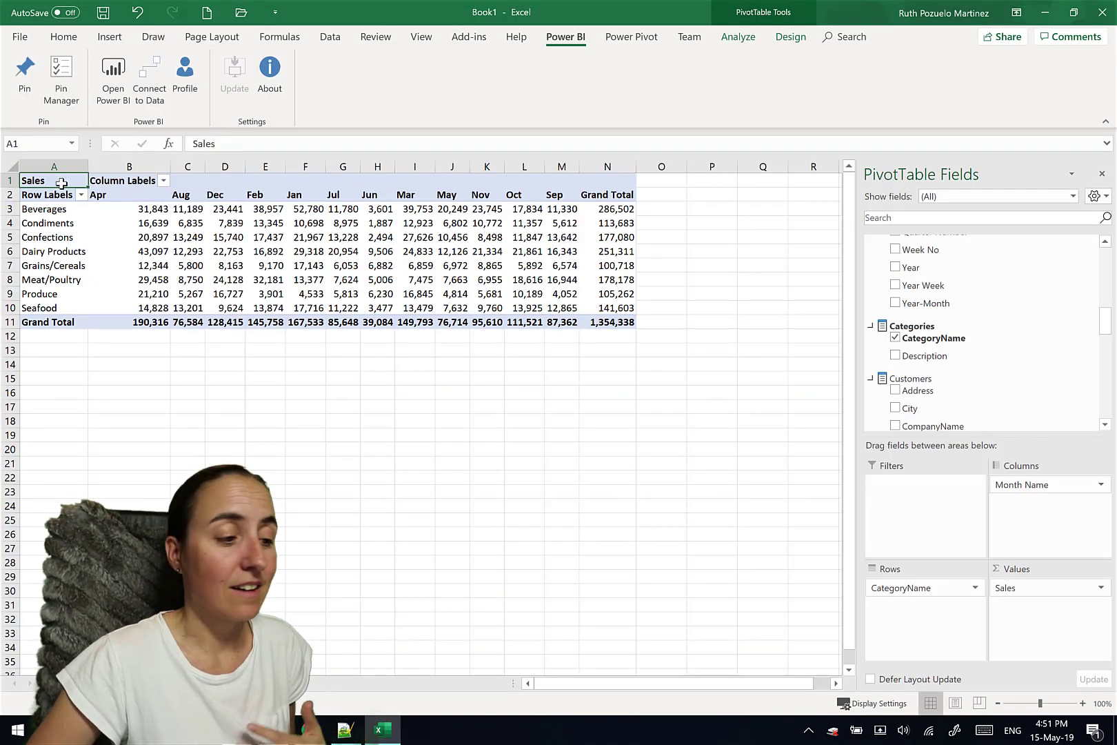
{"action": "key", "text": "ctrl+a"}
{"action": "left_click", "coordinate": [25, 74]}
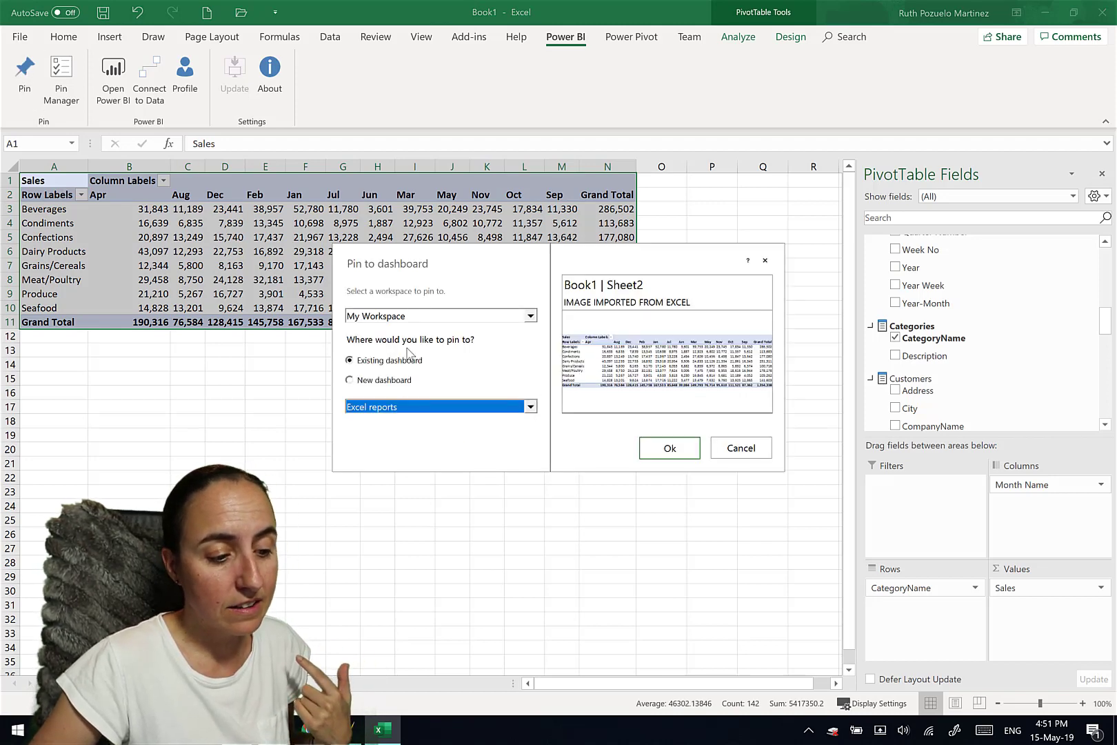
{"action": "left_click", "coordinate": [689, 453]}
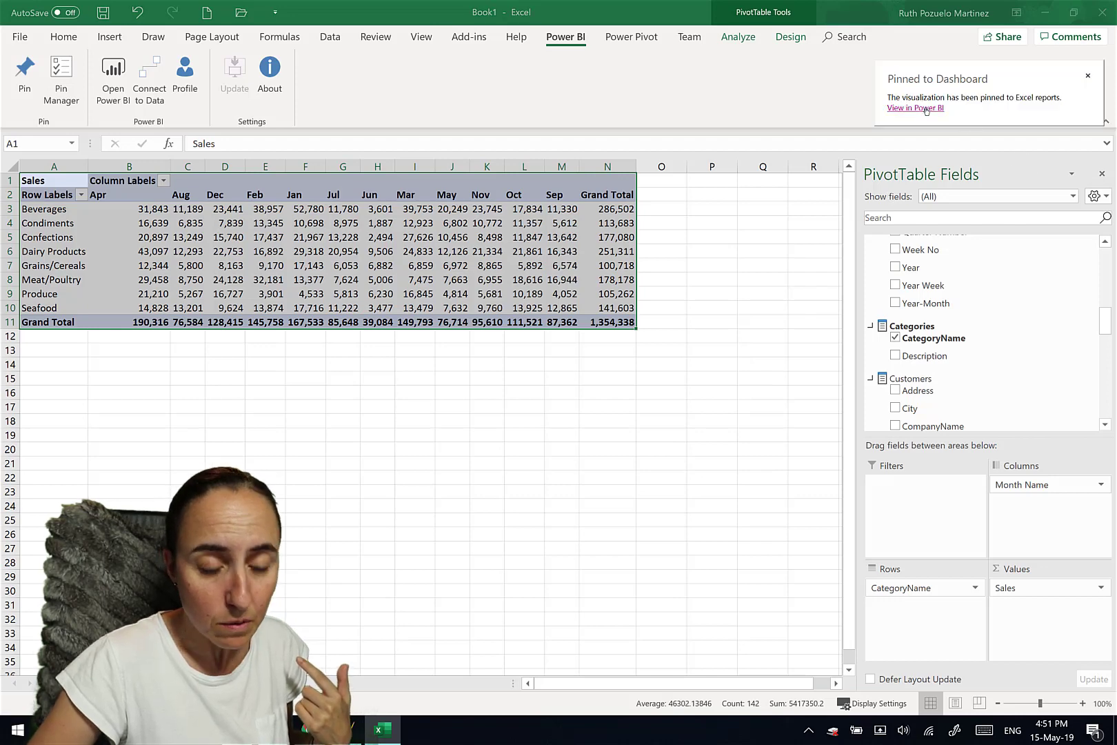
{"action": "left_click", "coordinate": [915, 109]}
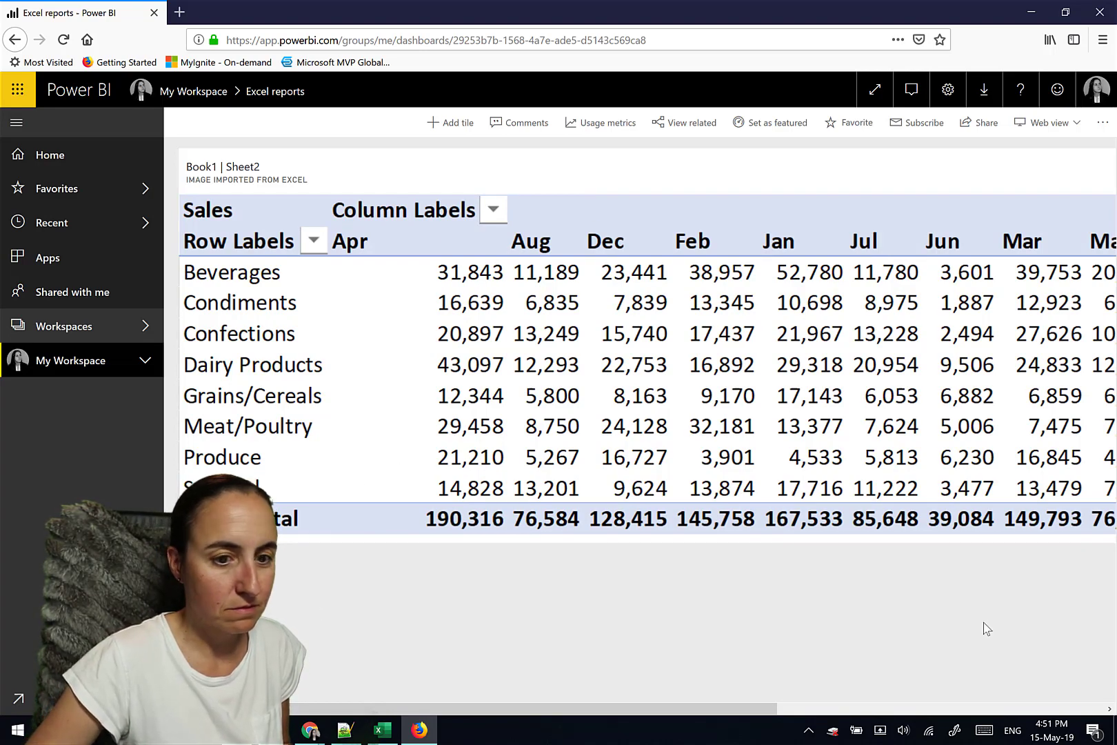
Step: Scroll the Book1 | Sheet2 tile horizontally to review all month columns
{"action": "left_click_drag", "start_coordinate": [690, 710], "coordinate": [1094, 714]}
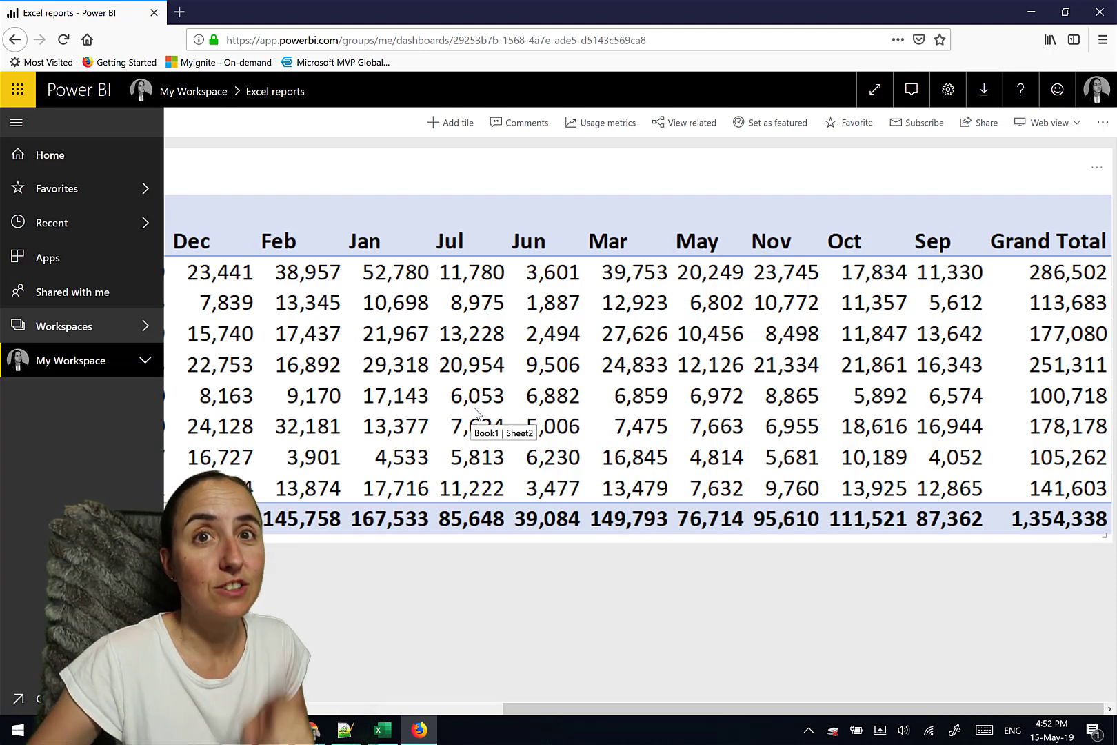
{"action": "left_click_drag", "start_coordinate": [623, 712], "coordinate": [299, 713]}
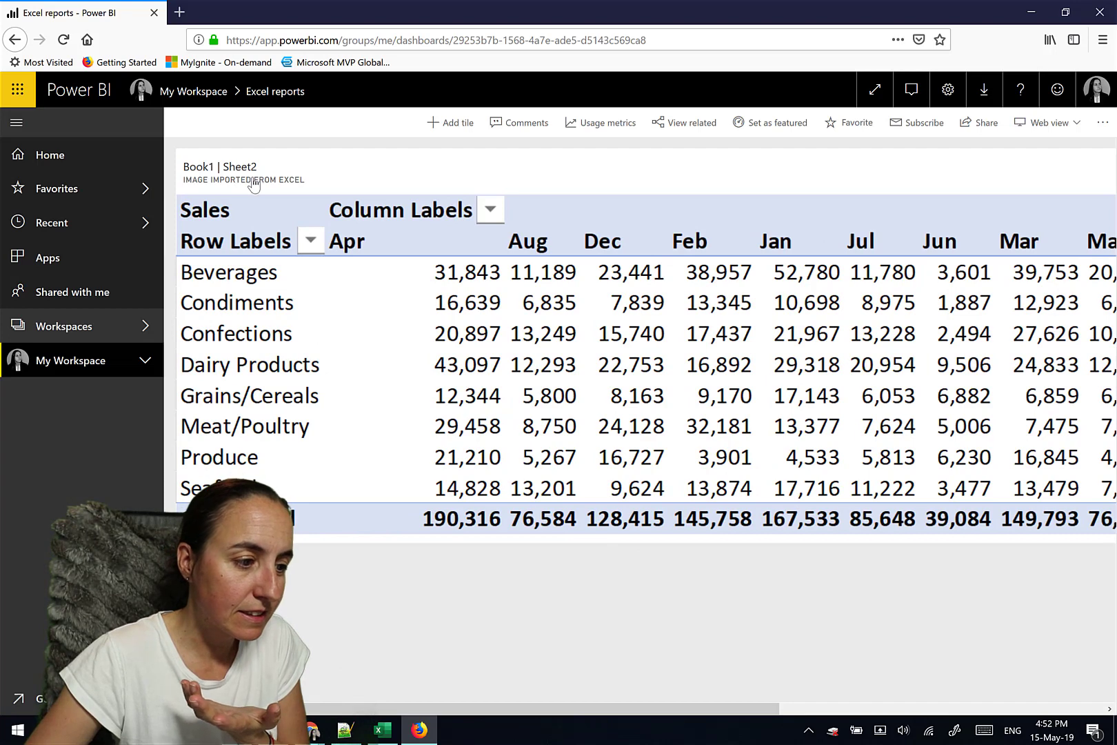